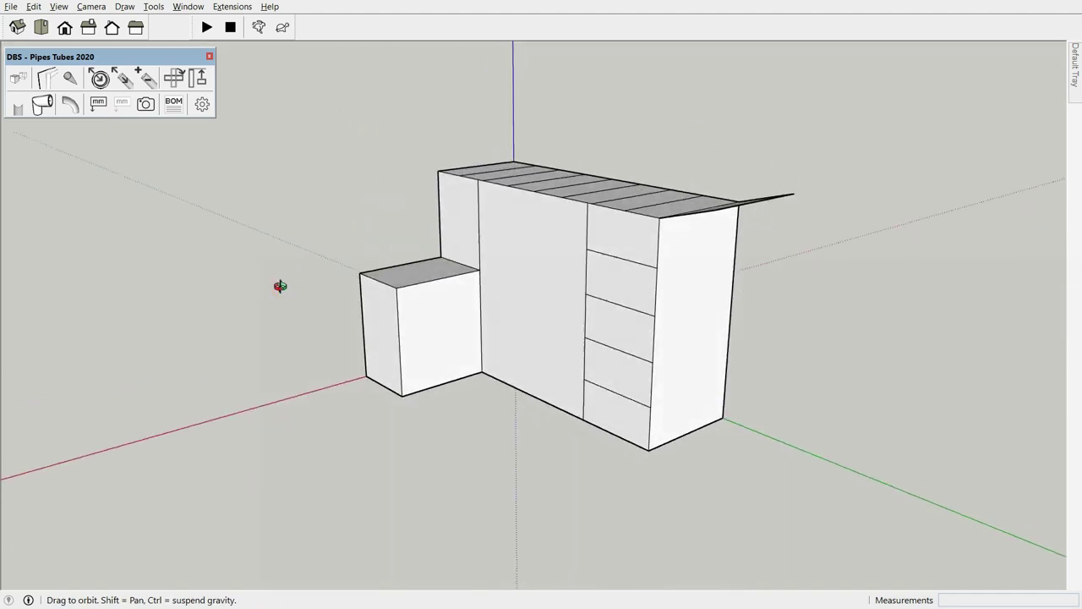
Convert the whole block model to base edge lines with the DBS Pipes base shapes tool
{"action": "left_click_drag", "start_coordinate": [790, 541], "coordinate": [791, 541]}
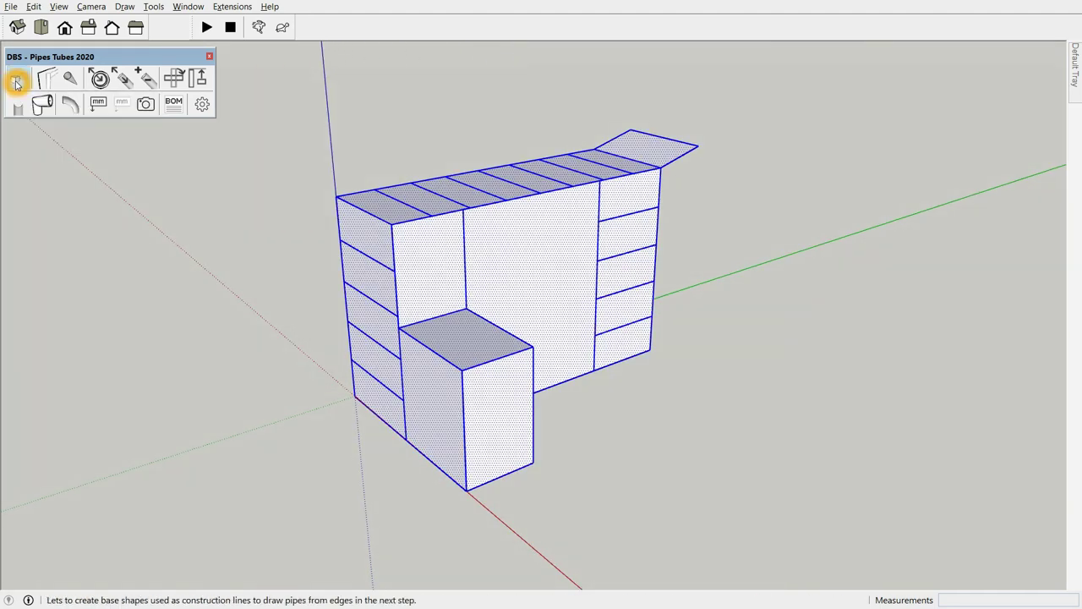
{"action": "left_click", "coordinate": [18, 78]}
{"action": "mouse_move", "coordinate": [592, 361]}
{"action": "middle_mouse_down"}
{"action": "mouse_move", "coordinate": [679, 406]}
{"action": "mouse_move", "coordinate": [571, 387]}
{"action": "middle_mouse_up"}
{"action": "mouse_move", "coordinate": [697, 347]}
{"action": "middle_mouse_down"}
{"action": "mouse_move", "coordinate": [568, 479]}
{"action": "mouse_move", "coordinate": [464, 411]}
{"action": "middle_mouse_up"}
{"action": "middle_click_drag", "start_coordinate": [376, 440], "coordinate": [584, 489]}
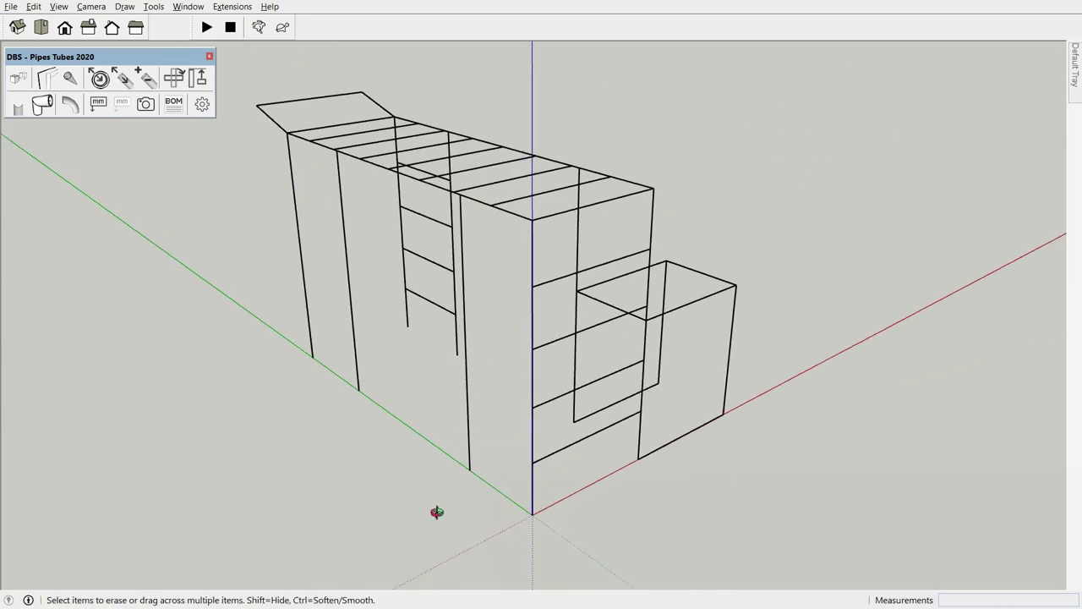
{"action": "mouse_move", "coordinate": [436, 512]}
{"action": "middle_mouse_down"}
{"action": "mouse_move", "coordinate": [788, 406]}
{"action": "mouse_move", "coordinate": [633, 350]}
{"action": "mouse_move", "coordinate": [672, 293]}
{"action": "mouse_move", "coordinate": [554, 301]}
{"action": "mouse_move", "coordinate": [677, 295]}
{"action": "mouse_move", "coordinate": [554, 473]}
{"action": "middle_mouse_up"}
Copy the two bottom lines 300 upward as rungs and gather the vertical post lines
{"action": "mouse_move", "coordinate": [458, 505]}
{"action": "middle_mouse_down"}
{"action": "mouse_move", "coordinate": [592, 471]}
{"action": "mouse_move", "coordinate": [573, 482]}
{"action": "middle_mouse_up"}
{"action": "type", "text": "300"}
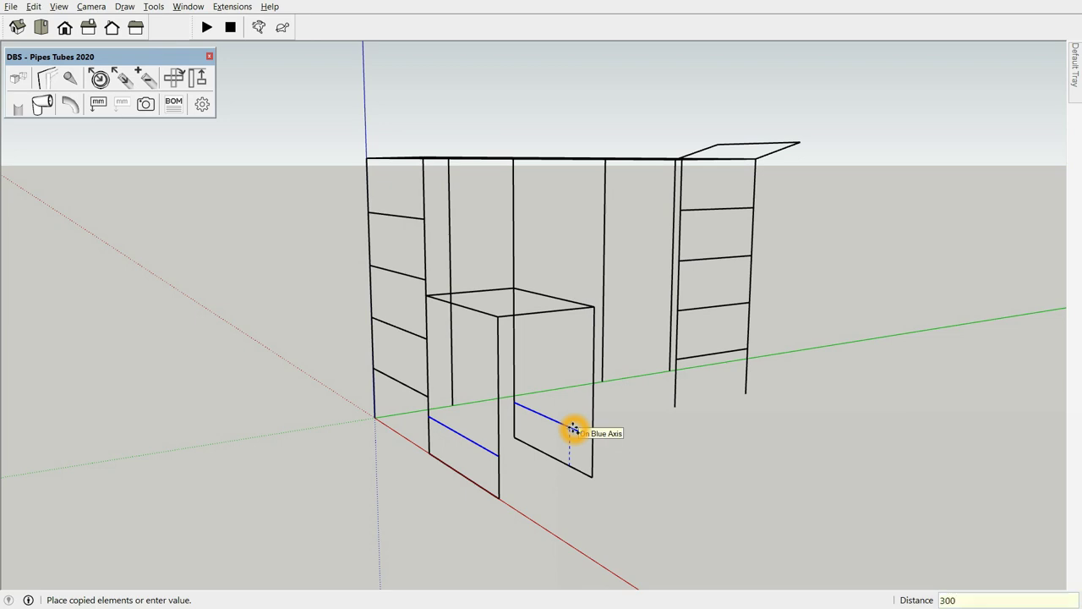
{"action": "key", "text": "space"}
{"action": "mouse_move", "coordinate": [478, 495]}
{"action": "middle_mouse_down"}
{"action": "mouse_move", "coordinate": [606, 546]}
{"action": "mouse_move", "coordinate": [586, 541]}
{"action": "mouse_move", "coordinate": [553, 580]}
{"action": "mouse_move", "coordinate": [594, 565]}
{"action": "middle_mouse_up"}
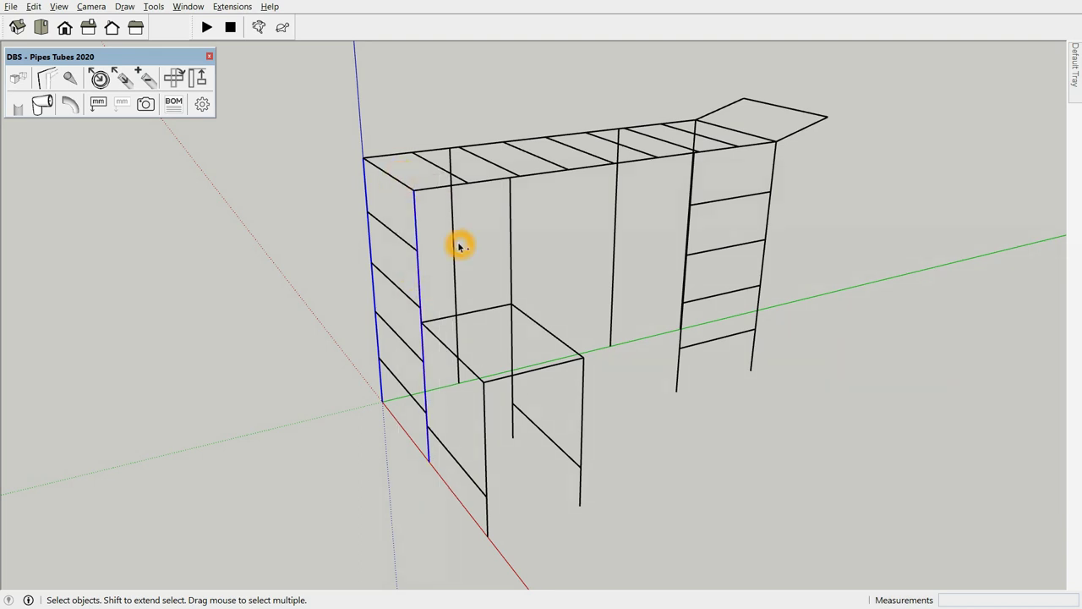
{"action": "middle_click_drag", "start_coordinate": [654, 342], "coordinate": [510, 328]}
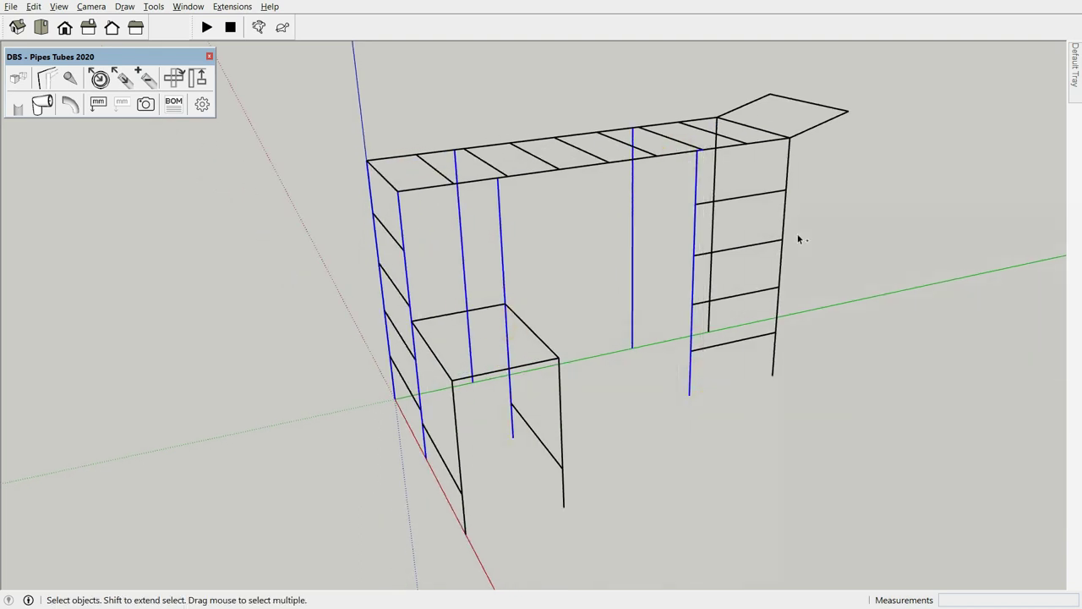
{"action": "mouse_move", "coordinate": [740, 358]}
{"action": "middle_mouse_down"}
{"action": "mouse_move", "coordinate": [908, 387]}
{"action": "mouse_move", "coordinate": [319, 398]}
{"action": "mouse_move", "coordinate": [708, 415]}
{"action": "mouse_move", "coordinate": [680, 431]}
{"action": "middle_mouse_up"}
Draw the vertical posts as rectangular 100×50 tubes, wall thickness 3, with no length offset
{"action": "left_click", "coordinate": [47, 77]}
{"action": "left_click", "coordinate": [154, 207]}
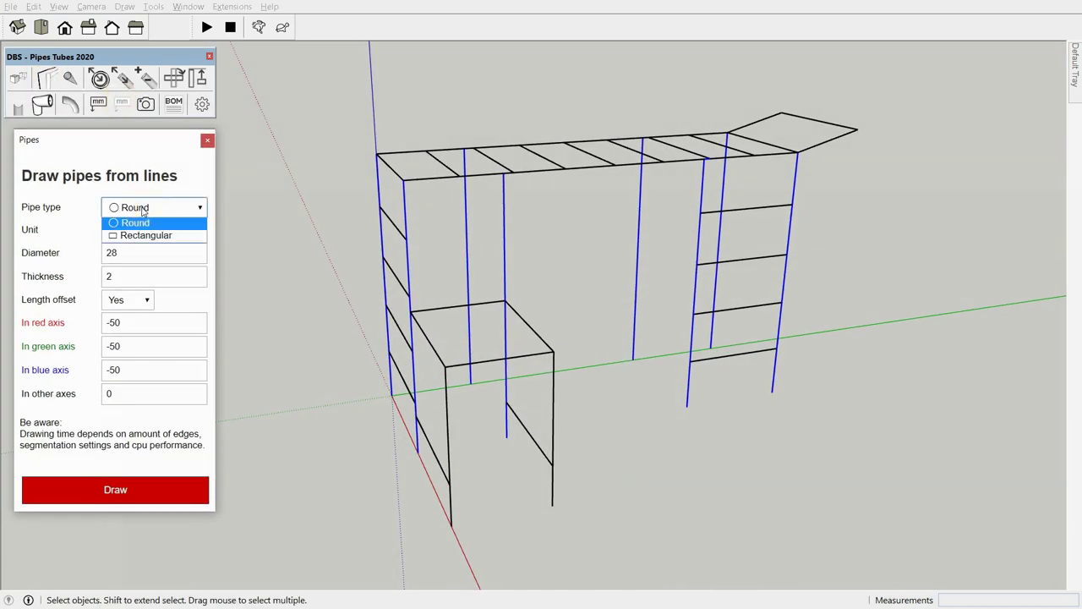
{"action": "left_click", "coordinate": [138, 232]}
{"action": "left_click", "coordinate": [121, 350]}
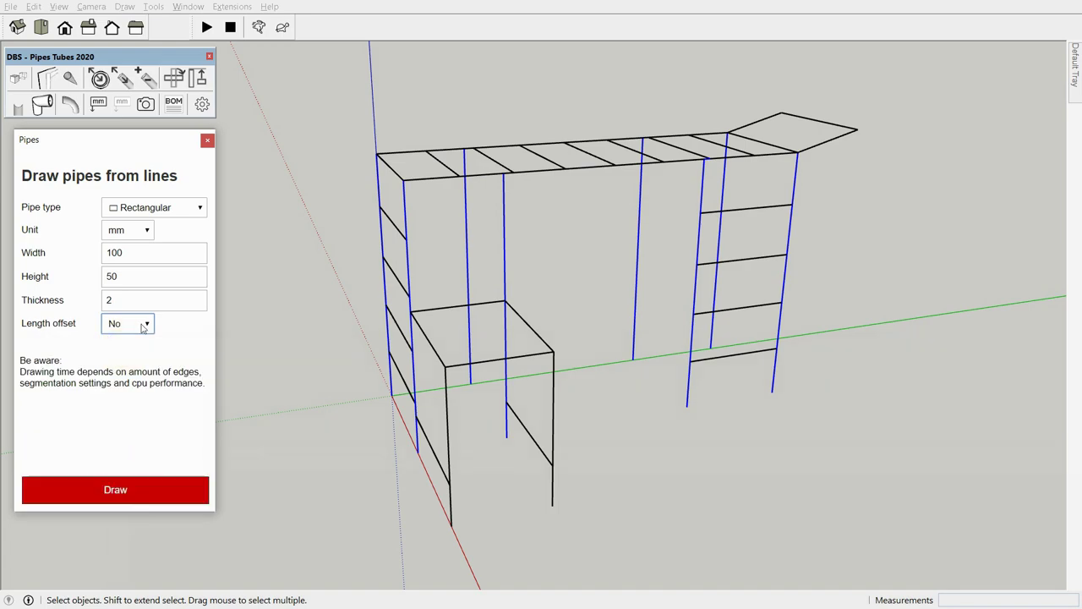
{"action": "type", "text": "3"}
{"action": "key", "text": "Return"}
{"action": "mouse_move", "coordinate": [351, 404]}
{"action": "middle_mouse_down"}
{"action": "mouse_move", "coordinate": [476, 181]}
{"action": "mouse_move", "coordinate": [345, 183]}
{"action": "mouse_move", "coordinate": [267, 202]}
{"action": "middle_mouse_up"}
{"action": "scroll", "coordinate": [713, 167], "scroll_direction": "up", "scroll_amount": 4}
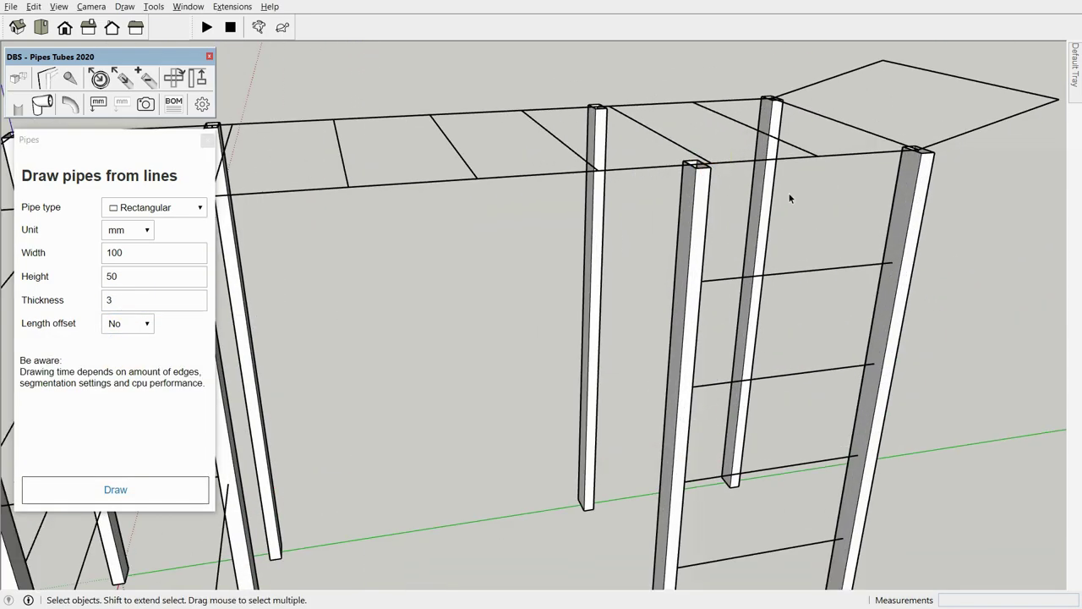
{"action": "middle_click_drag", "start_coordinate": [790, 198], "coordinate": [751, 235]}
{"action": "scroll", "coordinate": [744, 121], "scroll_direction": "down", "scroll_amount": 3}
{"action": "mouse_move", "coordinate": [744, 120]}
{"action": "middle_mouse_down"}
{"action": "mouse_move", "coordinate": [664, 164]}
{"action": "mouse_move", "coordinate": [401, 217]}
{"action": "middle_mouse_up"}
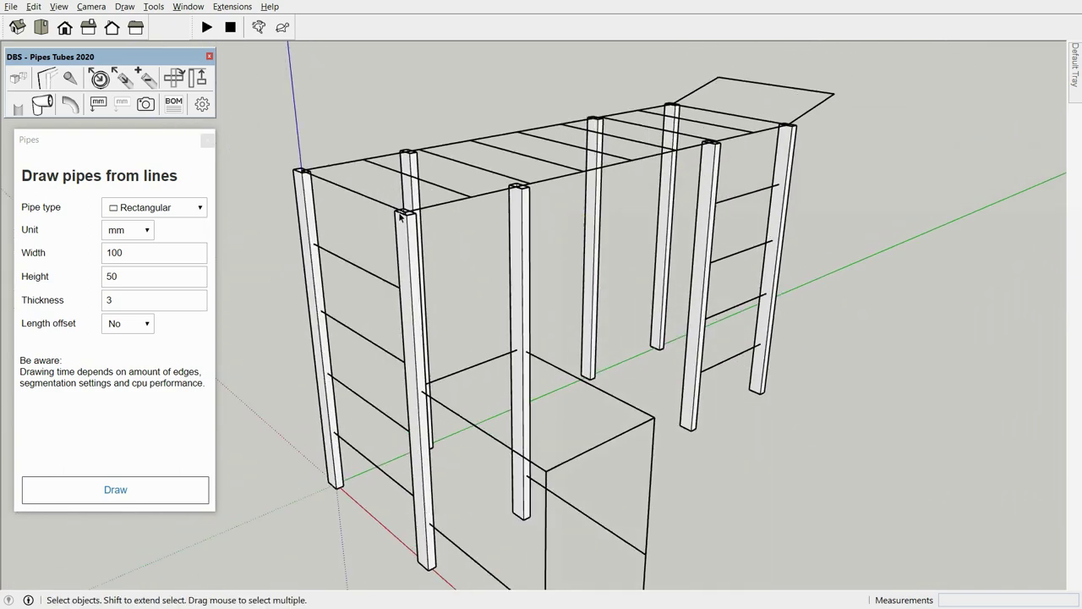
{"action": "mouse_move", "coordinate": [326, 194]}
{"action": "middle_mouse_down"}
{"action": "mouse_move", "coordinate": [671, 161]}
{"action": "mouse_move", "coordinate": [538, 132]}
{"action": "mouse_move", "coordinate": [612, 326]}
{"action": "mouse_move", "coordinate": [573, 280]}
{"action": "middle_mouse_up"}
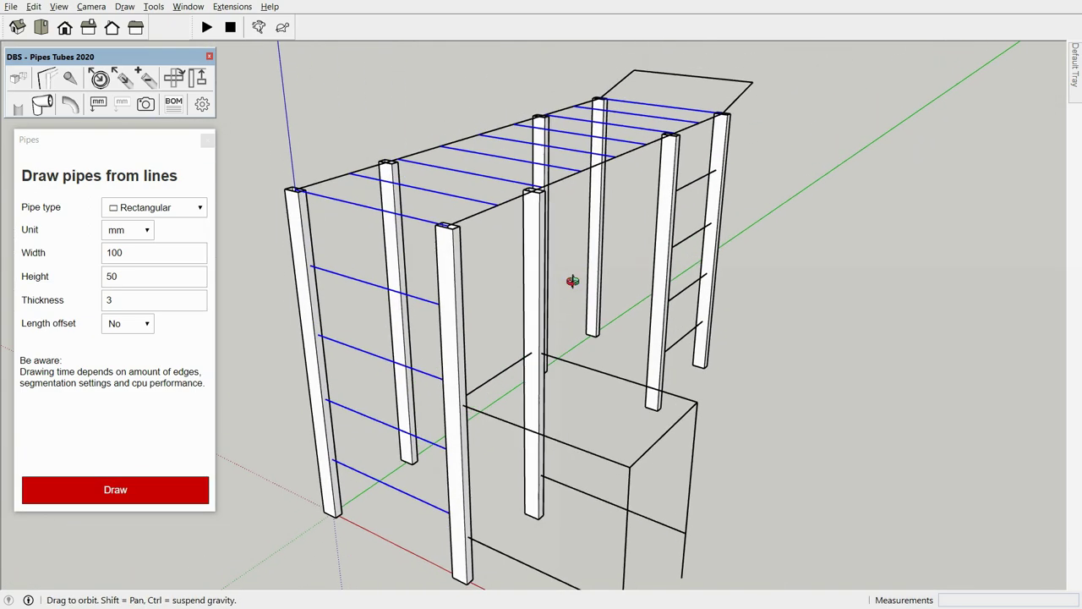
Switch the pipe type to Round and start entering a 30 mm diameter
{"action": "left_click", "coordinate": [127, 207]}
{"action": "left_click", "coordinate": [127, 224]}
{"action": "double_click", "coordinate": [126, 252]}
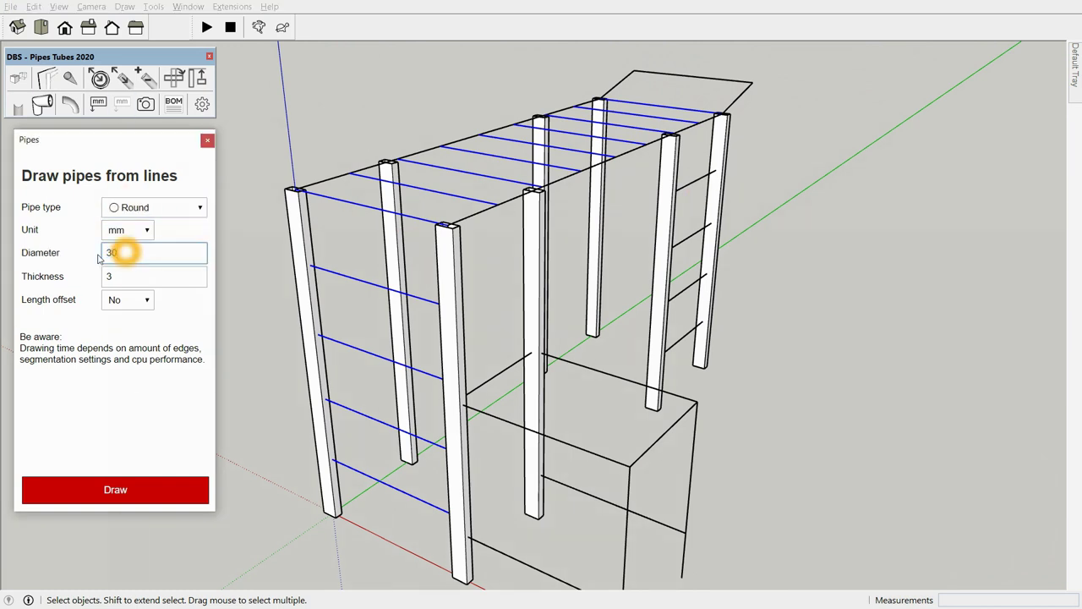
Draw round 30 mm pipes, thickness 2, on the rung and rail lines with -50 length offsets
{"action": "left_click", "coordinate": [134, 316]}
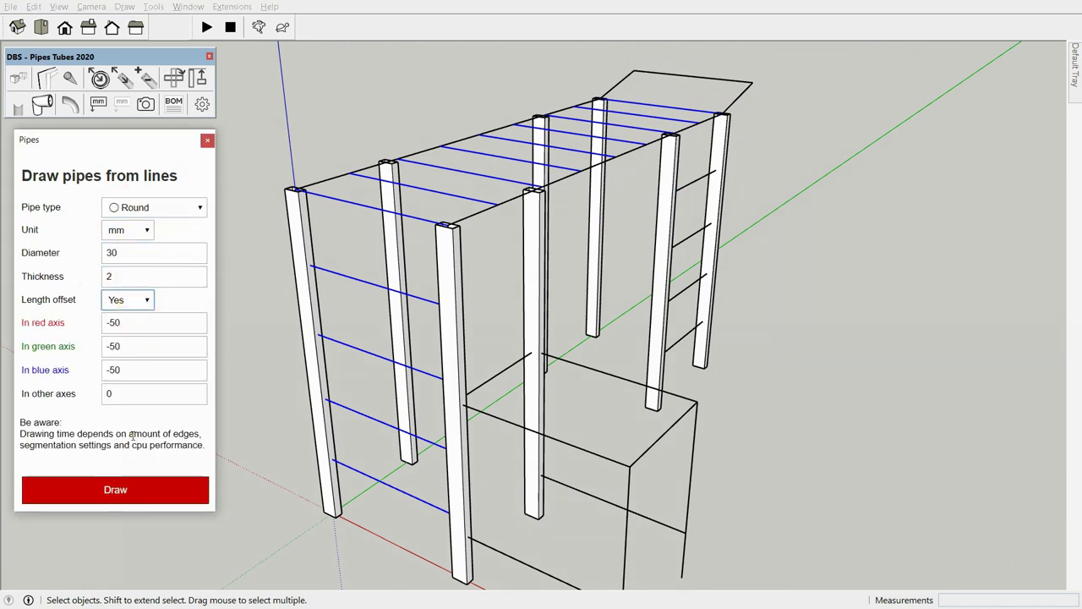
{"action": "left_click", "coordinate": [129, 490]}
{"action": "middle_click_drag", "start_coordinate": [296, 235], "coordinate": [463, 225]}
{"action": "scroll", "coordinate": [464, 226], "scroll_direction": "up", "scroll_amount": 5}
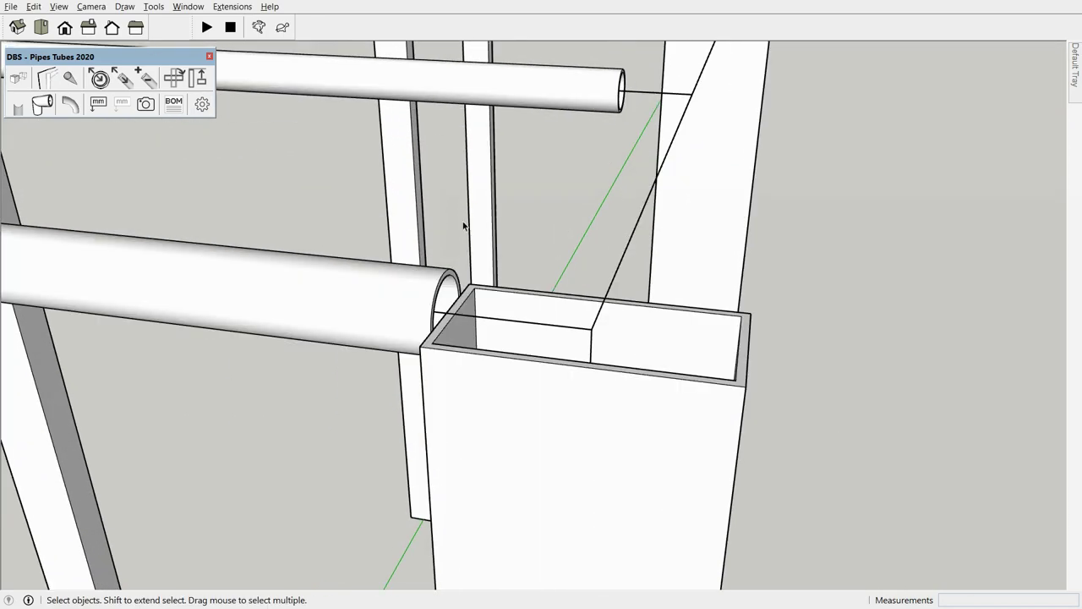
{"action": "scroll", "coordinate": [464, 226], "scroll_direction": "down", "scroll_amount": 5}
{"action": "mouse_move", "coordinate": [536, 297]}
{"action": "middle_mouse_down"}
{"action": "mouse_move", "coordinate": [380, 335]}
{"action": "mouse_move", "coordinate": [623, 200]}
{"action": "middle_mouse_up"}
{"action": "scroll", "coordinate": [420, 336], "scroll_direction": "up", "scroll_amount": 5}
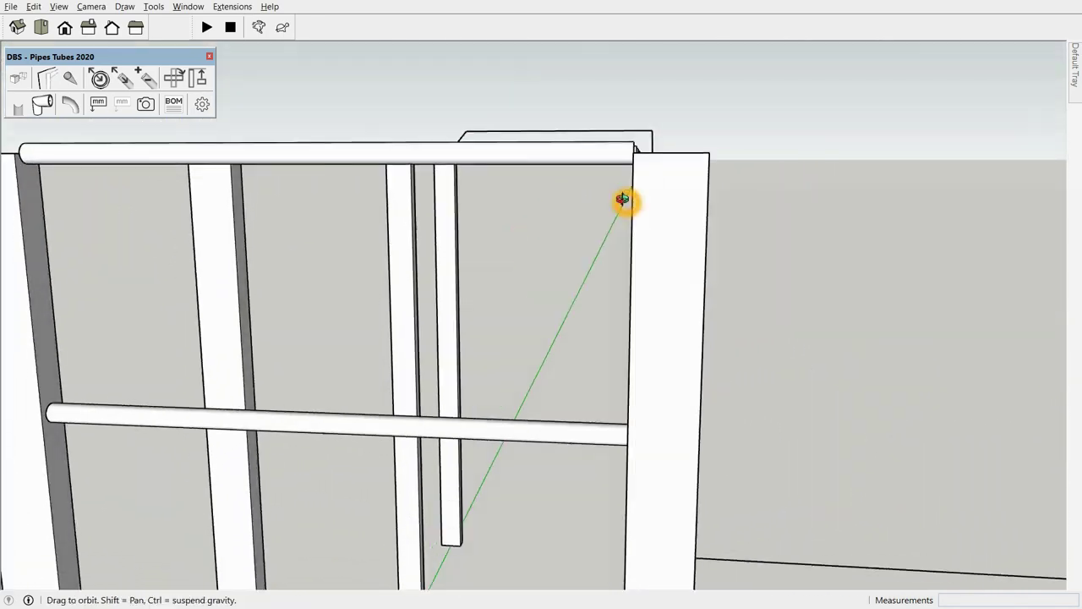
{"action": "scroll", "coordinate": [622, 199], "scroll_direction": "down", "scroll_amount": 5}
{"action": "mouse_move", "coordinate": [399, 322]}
{"action": "middle_mouse_down"}
{"action": "mouse_move", "coordinate": [539, 365]}
{"action": "mouse_move", "coordinate": [206, 115]}
{"action": "middle_mouse_up"}
Extend the chosen post pipe end by a user-defined +20 mm length offset
{"action": "left_click", "coordinate": [147, 79]}
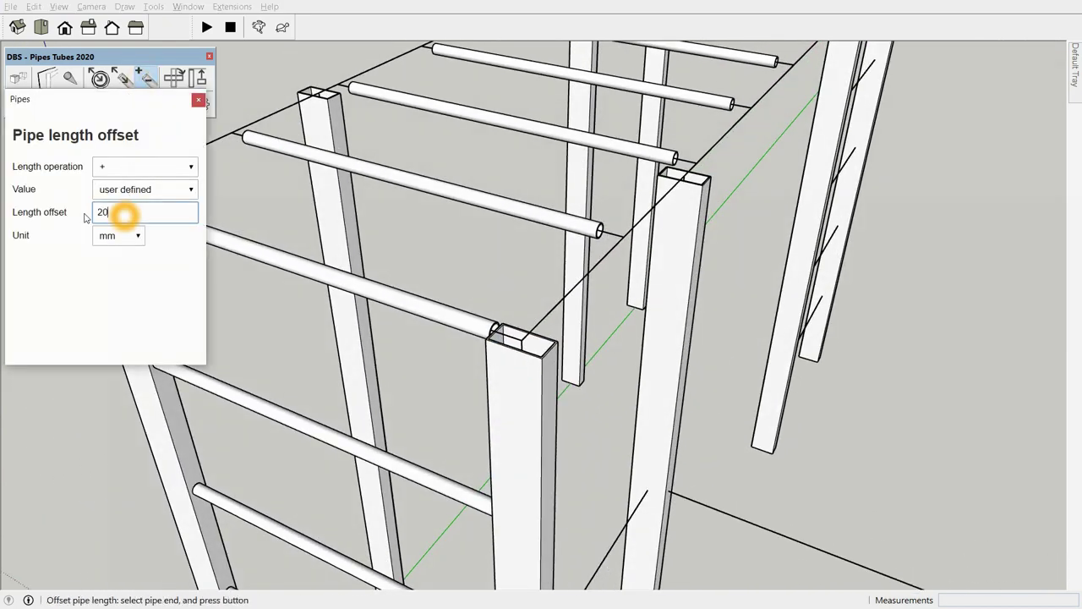
{"action": "mouse_move", "coordinate": [515, 402]}
{"action": "middle_mouse_down"}
{"action": "mouse_move", "coordinate": [696, 295]}
{"action": "mouse_move", "coordinate": [826, 280]}
{"action": "mouse_move", "coordinate": [510, 265]}
{"action": "middle_mouse_up"}
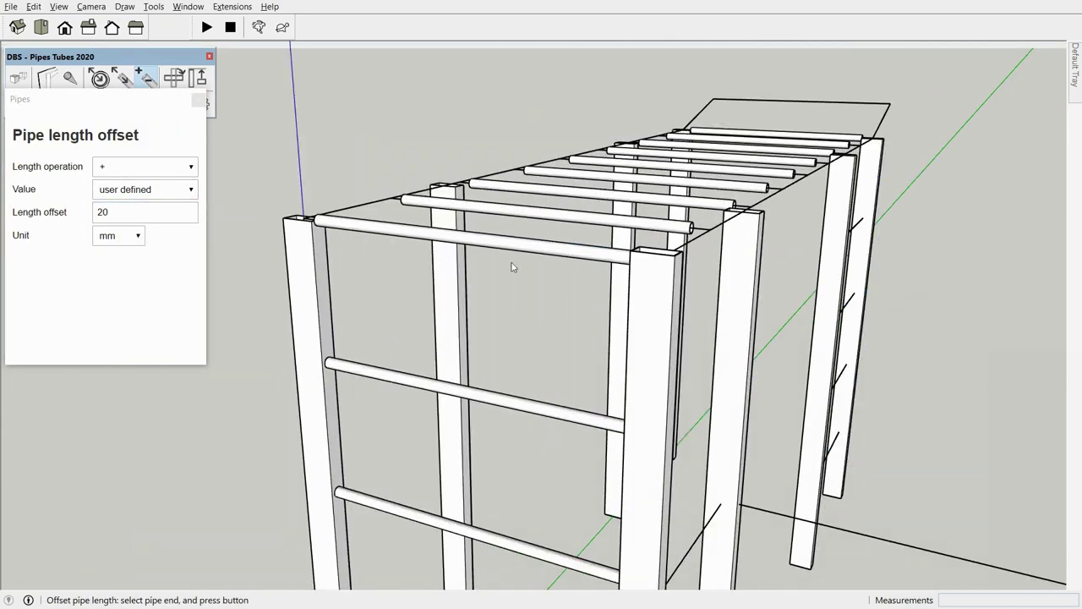
{"action": "middle_click_drag", "start_coordinate": [343, 261], "coordinate": [477, 220]}
{"action": "left_click", "coordinate": [737, 93]}
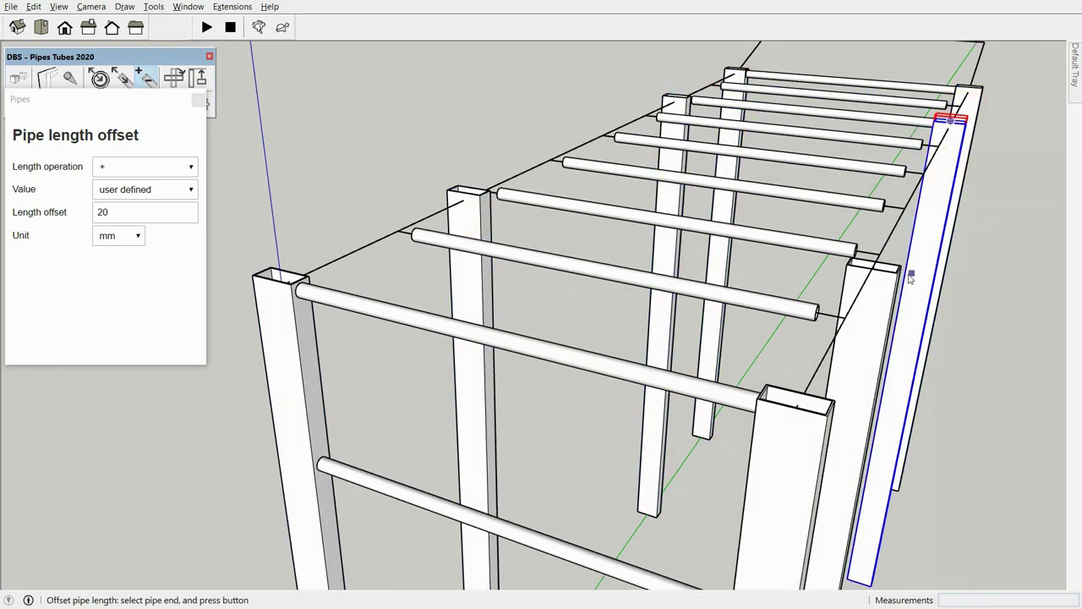
{"action": "mouse_move", "coordinate": [810, 447]}
{"action": "middle_mouse_down"}
{"action": "mouse_move", "coordinate": [891, 364]}
{"action": "mouse_move", "coordinate": [834, 285]}
{"action": "mouse_move", "coordinate": [741, 342]}
{"action": "mouse_move", "coordinate": [371, 265]}
{"action": "mouse_move", "coordinate": [482, 346]}
{"action": "mouse_move", "coordinate": [451, 381]}
{"action": "middle_mouse_up"}
{"action": "middle_click_drag", "start_coordinate": [568, 389], "coordinate": [381, 339]}
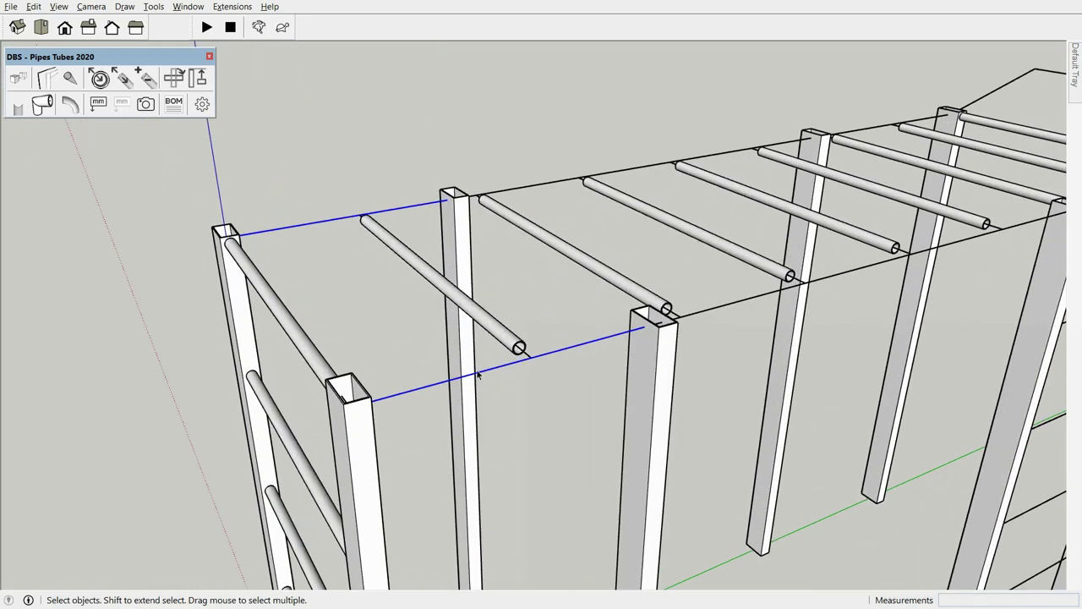
Draw the two front rails with a -25 red-axis offset, then undo them
{"action": "left_click", "coordinate": [46, 78]}
{"action": "left_click", "coordinate": [126, 229]}
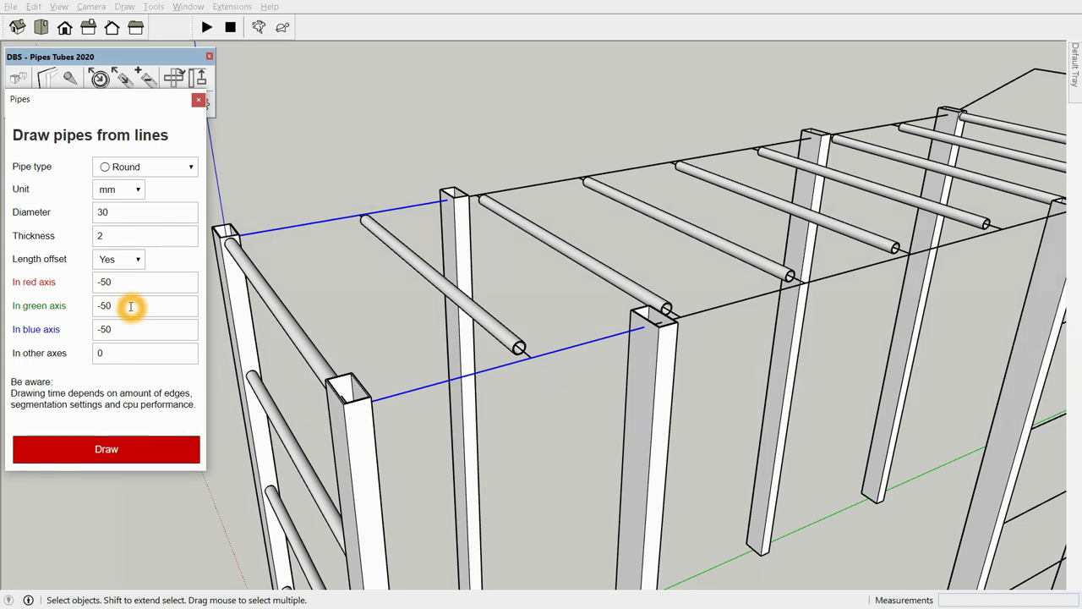
{"action": "left_click", "coordinate": [96, 448]}
{"action": "middle_click_drag", "start_coordinate": [550, 426], "coordinate": [490, 454]}
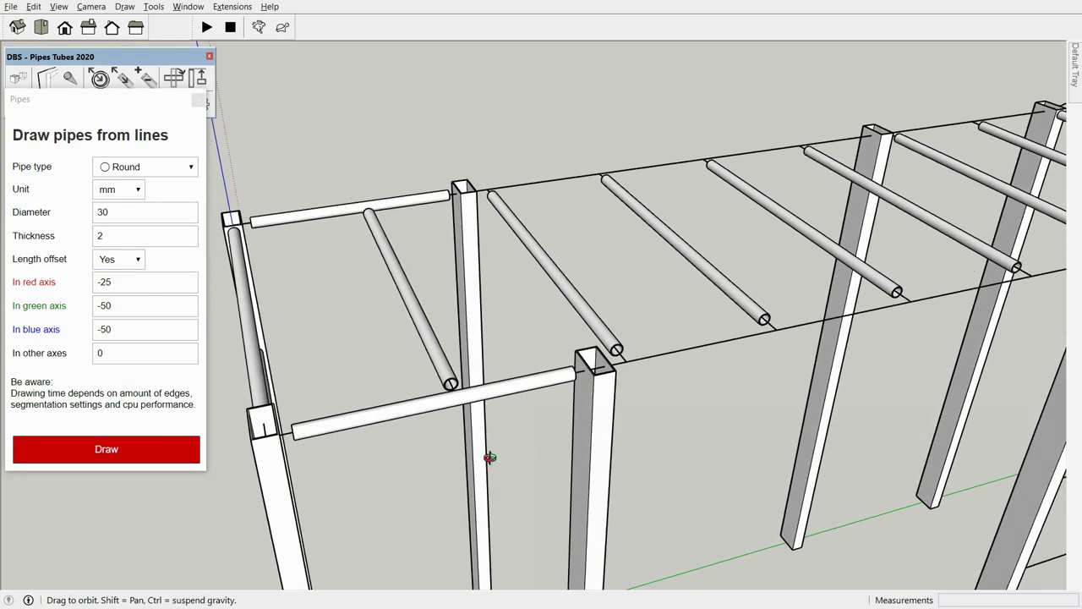
{"action": "scroll", "coordinate": [572, 251], "scroll_direction": "down", "scroll_amount": 3}
{"action": "scroll", "coordinate": [507, 345], "scroll_direction": "up", "scroll_amount": 2}
{"action": "scroll", "coordinate": [584, 312], "scroll_direction": "up", "scroll_amount": 2}
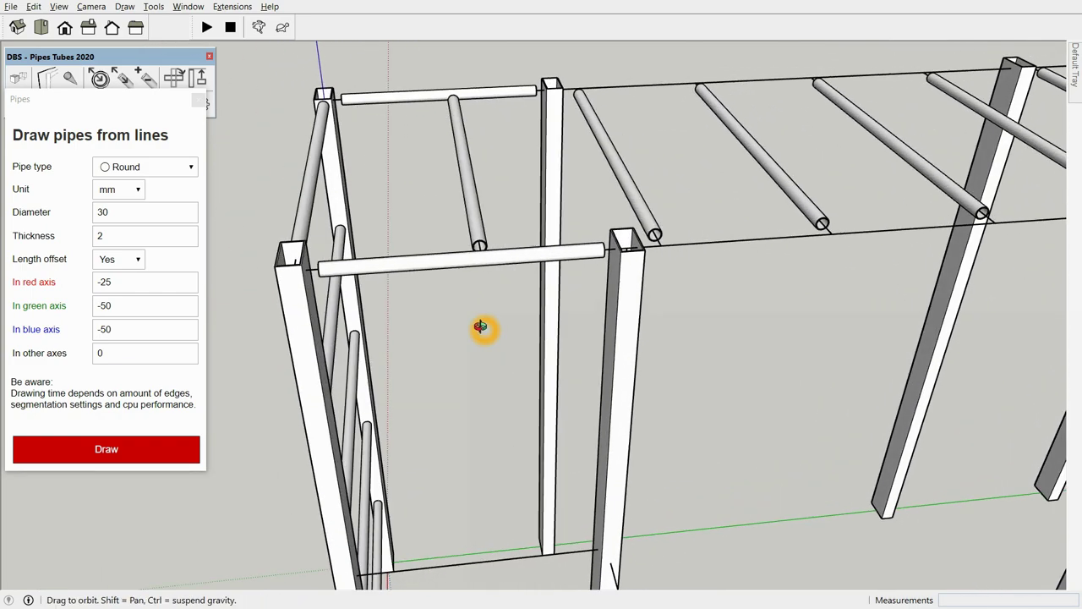
{"action": "middle_click_drag", "start_coordinate": [584, 312], "coordinate": [282, 338]}
{"action": "key", "text": "ctrl+z"}
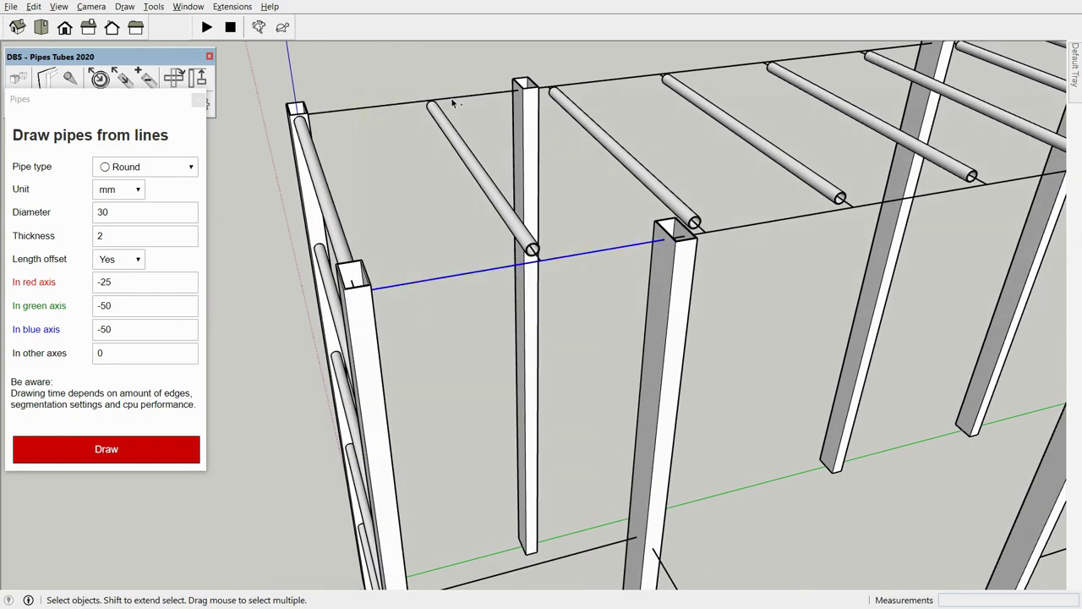
Add a -25 green-axis offset and redraw the two front rails
{"action": "double_click", "coordinate": [105, 306]}
{"action": "type", "text": "-25"}
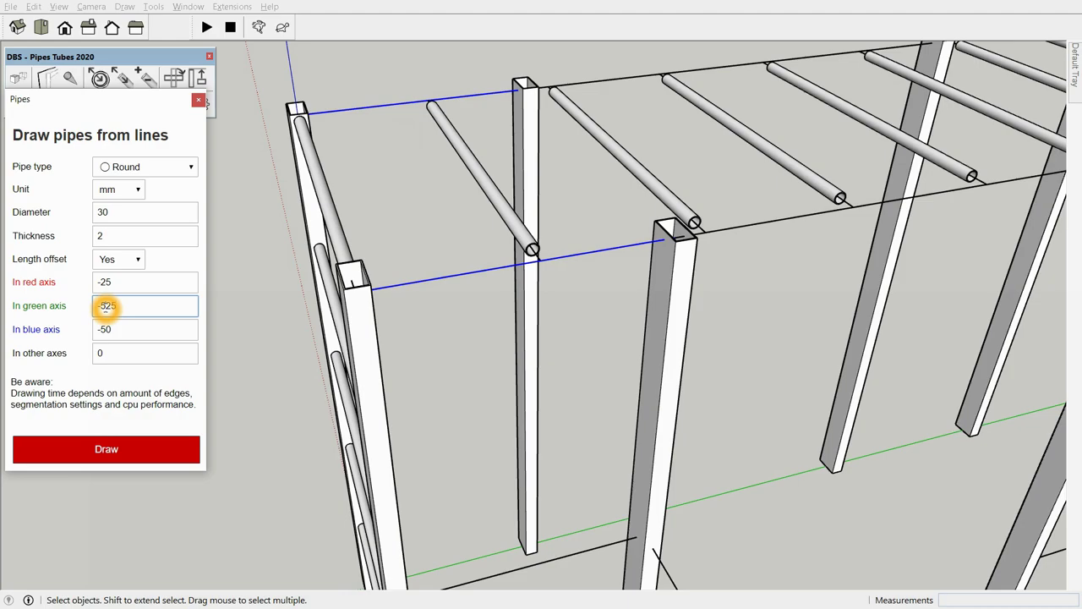
{"action": "left_click", "coordinate": [106, 449]}
{"action": "middle_click_drag", "start_coordinate": [106, 449], "coordinate": [338, 532]}
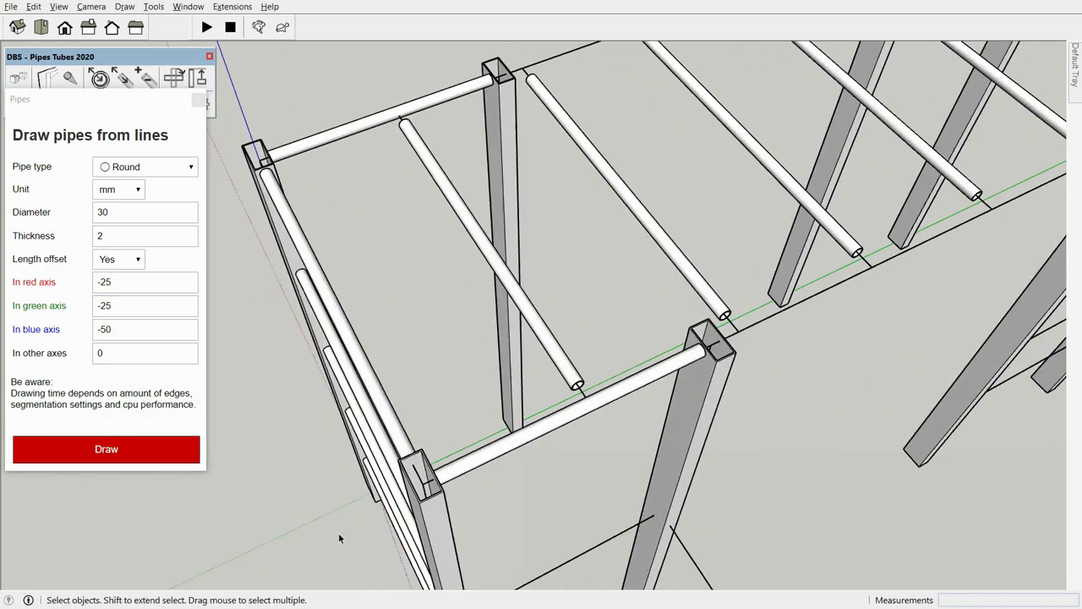
{"action": "scroll", "coordinate": [652, 280], "scroll_direction": "up", "scroll_amount": 5}
{"action": "middle_click_drag", "start_coordinate": [652, 279], "coordinate": [564, 299]}
{"action": "scroll", "coordinate": [594, 236], "scroll_direction": "down", "scroll_amount": 3}
{"action": "scroll", "coordinate": [595, 237], "scroll_direction": "down", "scroll_amount": 5}
{"action": "middle_click_drag", "start_coordinate": [594, 237], "coordinate": [623, 343]}
{"action": "scroll", "coordinate": [666, 192], "scroll_direction": "up", "scroll_amount": 3}
{"action": "middle_click_drag", "start_coordinate": [667, 193], "coordinate": [461, 217]}
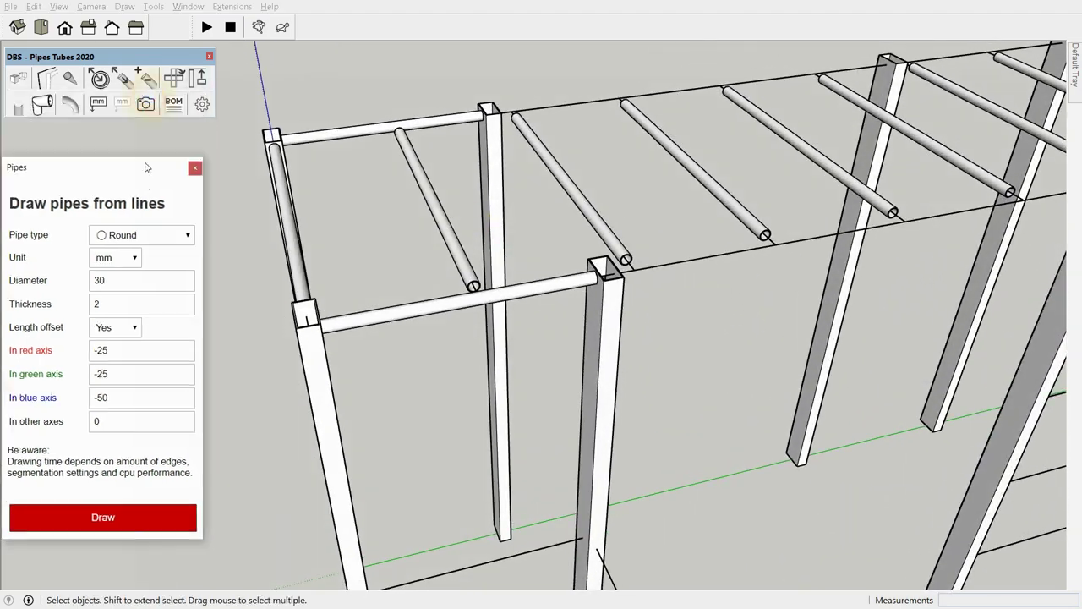
{"action": "middle_click_drag", "start_coordinate": [643, 254], "coordinate": [616, 245]}
{"action": "left_click", "coordinate": [17, 103]}
{"action": "scroll", "coordinate": [587, 341], "scroll_direction": "up", "scroll_amount": 5}
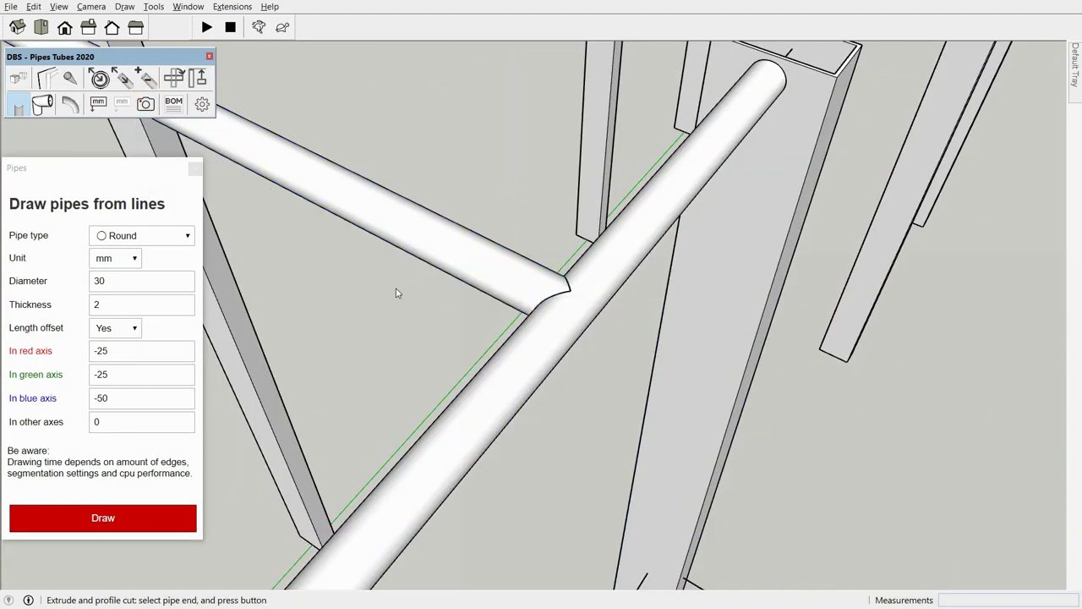
{"action": "scroll", "coordinate": [914, 181], "scroll_direction": "down", "scroll_amount": 3}
{"action": "mouse_move", "coordinate": [913, 181]}
{"action": "middle_mouse_down"}
{"action": "mouse_move", "coordinate": [394, 396]}
{"action": "mouse_move", "coordinate": [877, 213]}
{"action": "mouse_move", "coordinate": [532, 201]}
{"action": "middle_mouse_up"}
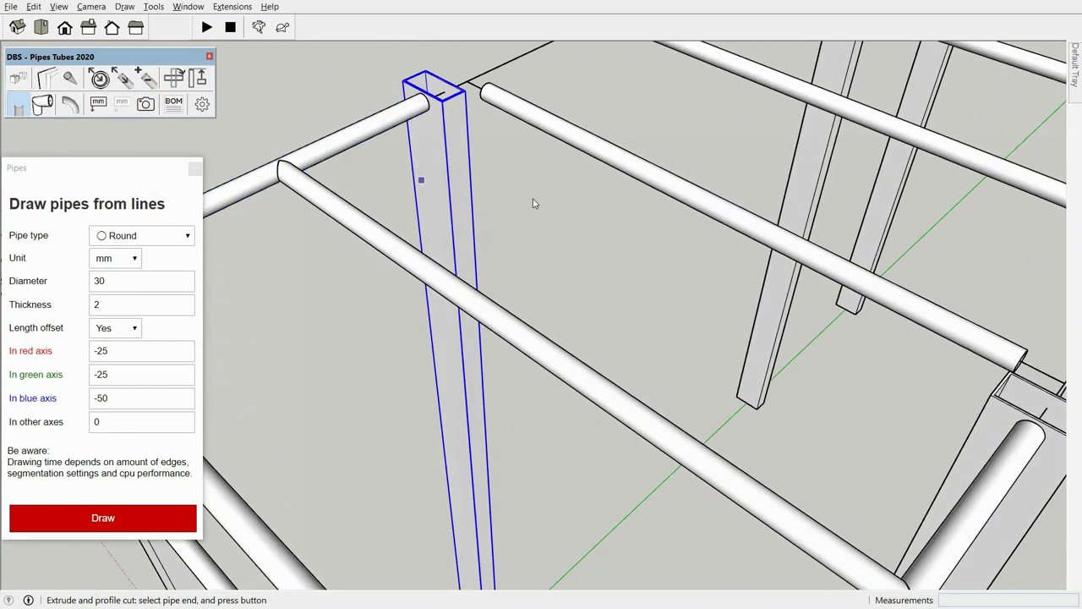
{"action": "scroll", "coordinate": [364, 181], "scroll_direction": "up", "scroll_amount": 5}
{"action": "mouse_move", "coordinate": [365, 181]}
{"action": "middle_mouse_down"}
{"action": "mouse_move", "coordinate": [595, 283]}
{"action": "mouse_move", "coordinate": [522, 79]}
{"action": "mouse_move", "coordinate": [824, 220]}
{"action": "middle_mouse_up"}
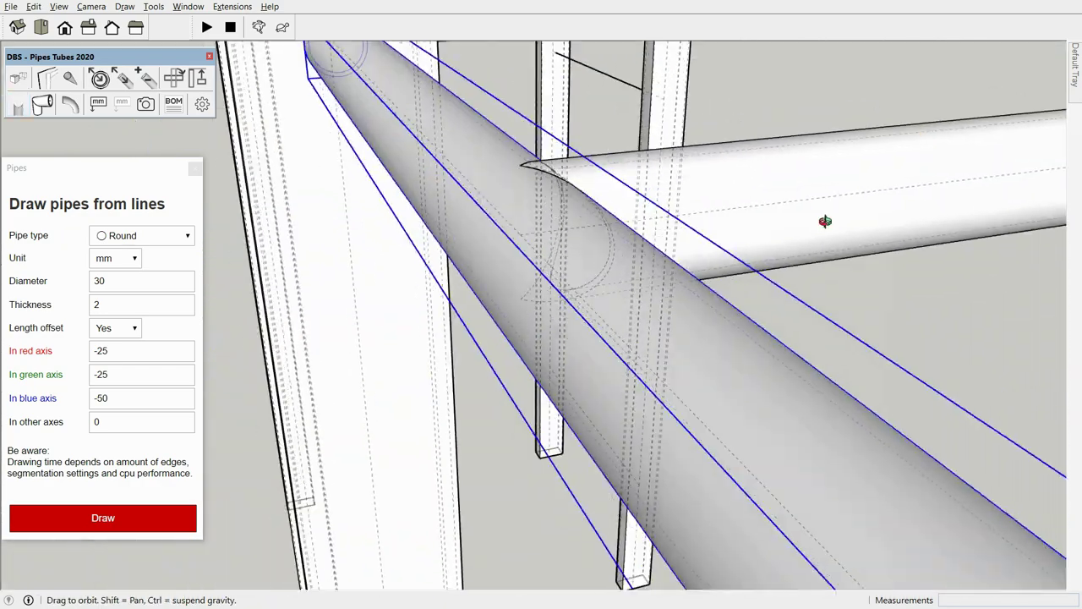
{"action": "scroll", "coordinate": [333, 161], "scroll_direction": "down", "scroll_amount": 5}
{"action": "mouse_move", "coordinate": [333, 161]}
{"action": "middle_mouse_down"}
{"action": "mouse_move", "coordinate": [596, 294]}
{"action": "mouse_move", "coordinate": [411, 238]}
{"action": "middle_mouse_up"}
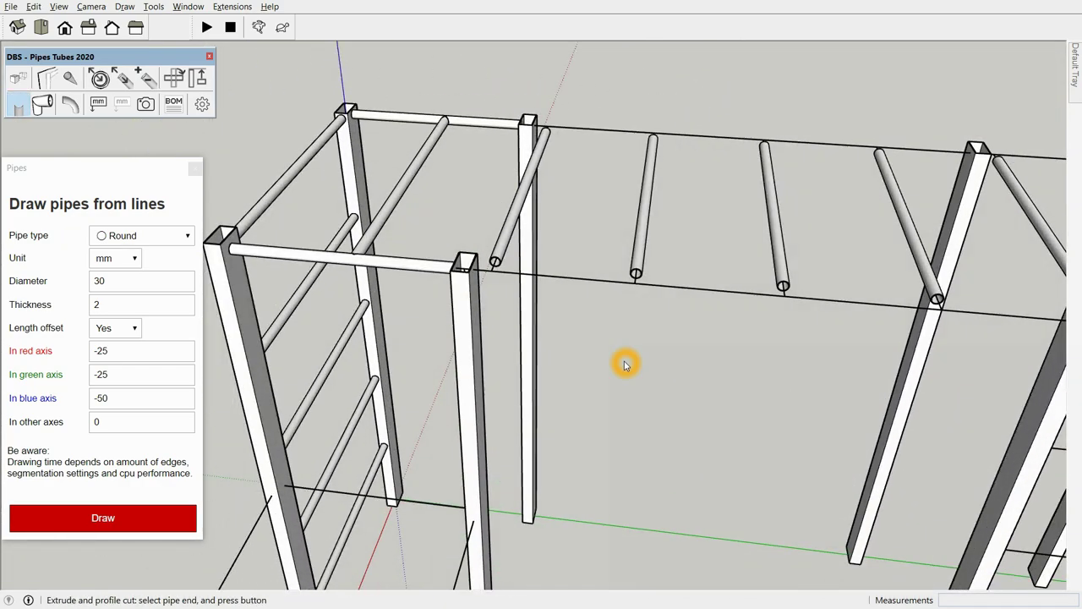
{"action": "scroll", "coordinate": [619, 339], "scroll_direction": "down", "scroll_amount": 3}
{"action": "mouse_move", "coordinate": [620, 338]}
{"action": "middle_mouse_down"}
{"action": "mouse_move", "coordinate": [481, 249]}
{"action": "mouse_move", "coordinate": [797, 253]}
{"action": "mouse_move", "coordinate": [662, 169]}
{"action": "middle_mouse_up"}
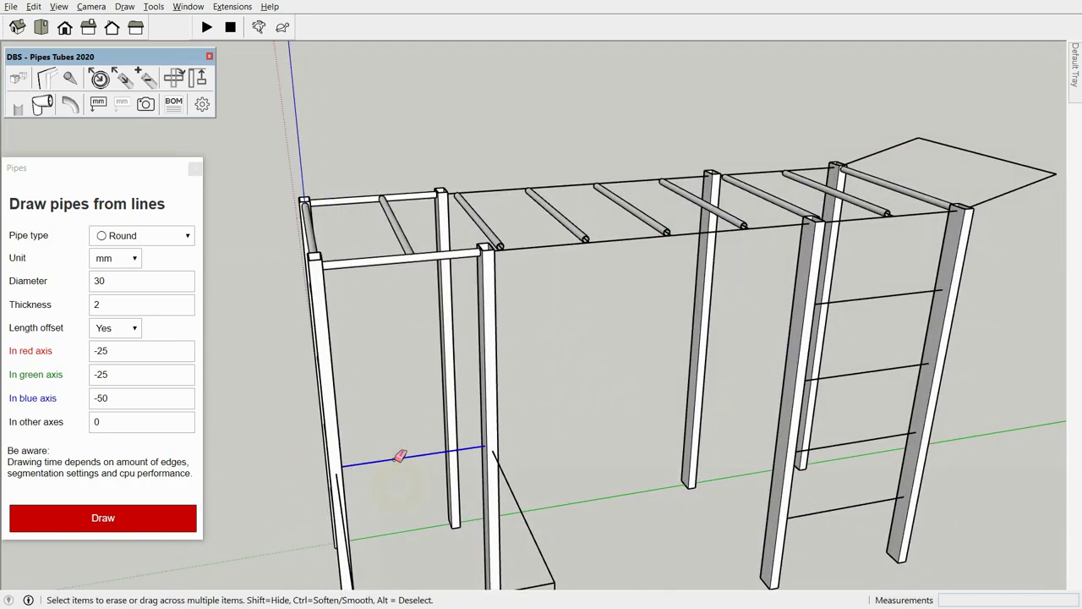
{"action": "mouse_move", "coordinate": [400, 456]}
{"action": "middle_mouse_down"}
{"action": "mouse_move", "coordinate": [515, 305]}
{"action": "mouse_move", "coordinate": [451, 449]}
{"action": "mouse_move", "coordinate": [736, 346]}
{"action": "mouse_move", "coordinate": [564, 227]}
{"action": "mouse_move", "coordinate": [580, 395]}
{"action": "middle_mouse_up"}
Draw two round pipes point to point along the monkey-bar section's long top edges
{"action": "left_click", "coordinate": [71, 78]}
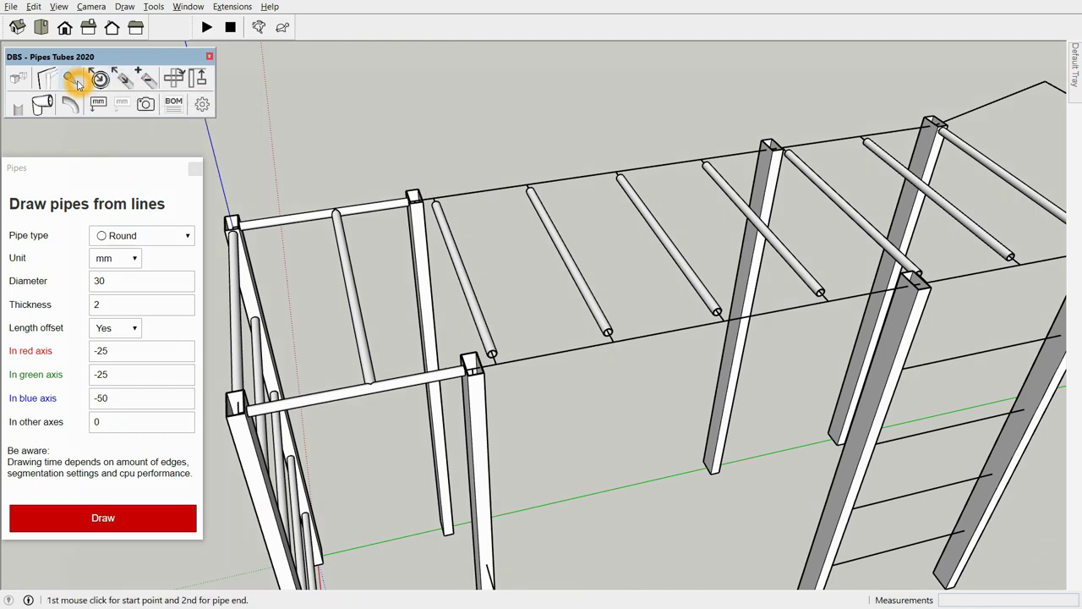
{"action": "scroll", "coordinate": [444, 198], "scroll_direction": "up", "scroll_amount": 2}
{"action": "left_click", "coordinate": [444, 198]}
{"action": "left_click", "coordinate": [833, 142]}
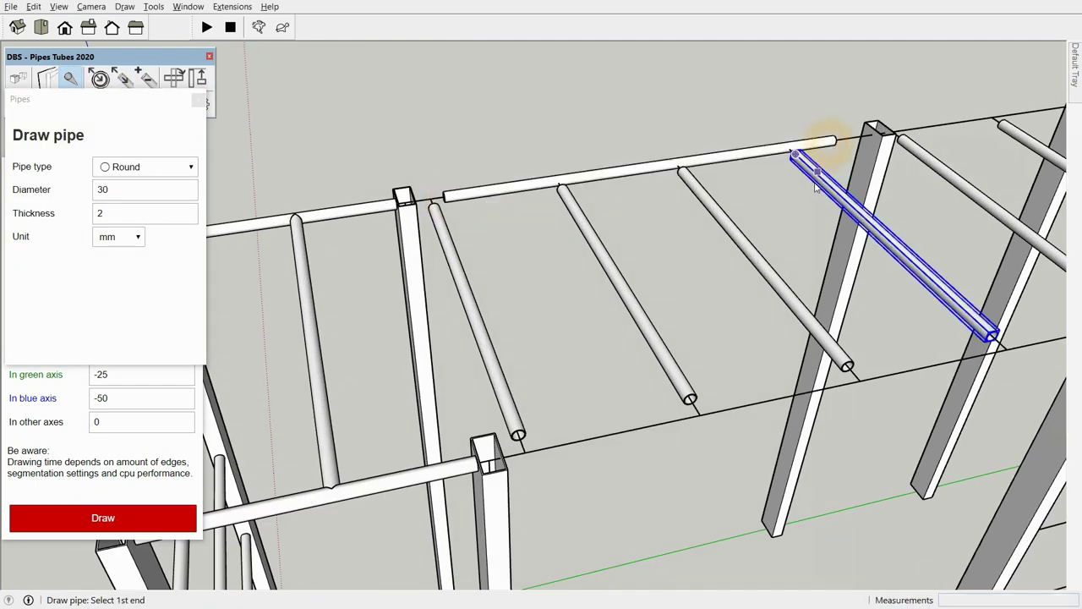
{"action": "left_click", "coordinate": [501, 408]}
{"action": "left_click", "coordinate": [1007, 319]}
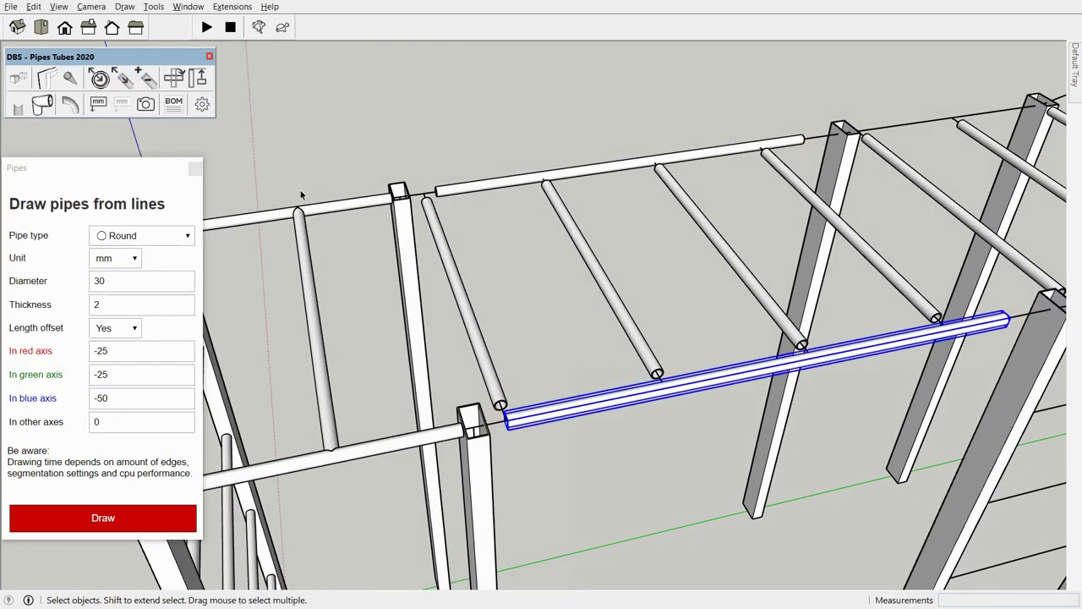
Activate the extend and profile-cut pipe ends tool and inspect the ladder end of the frame
{"action": "left_click", "coordinate": [20, 107]}
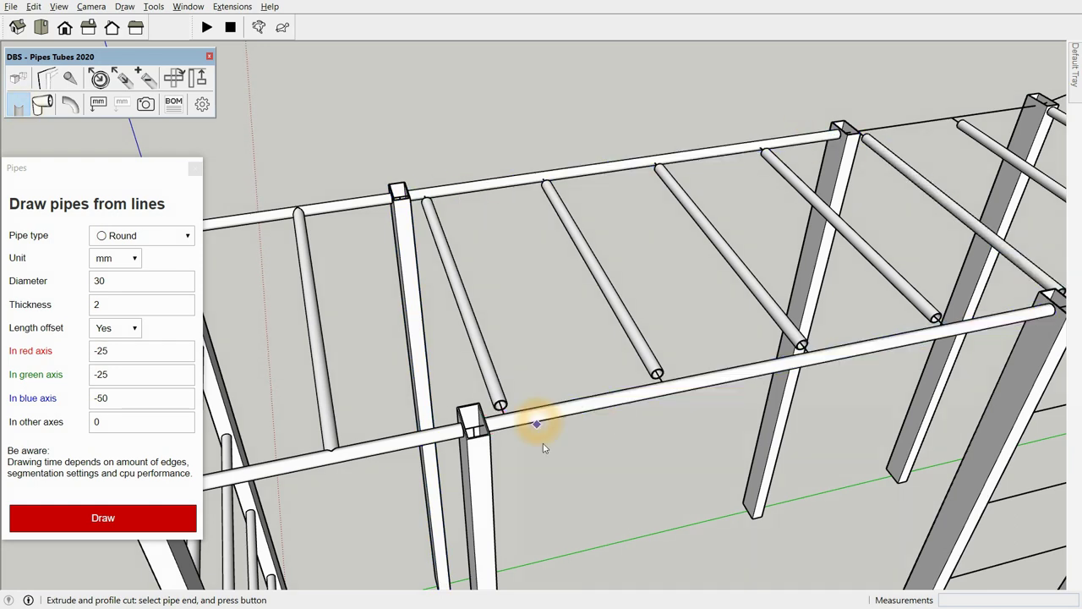
{"action": "mouse_move", "coordinate": [543, 440]}
{"action": "middle_mouse_down"}
{"action": "mouse_move", "coordinate": [762, 476]}
{"action": "mouse_move", "coordinate": [685, 378]}
{"action": "middle_mouse_up"}
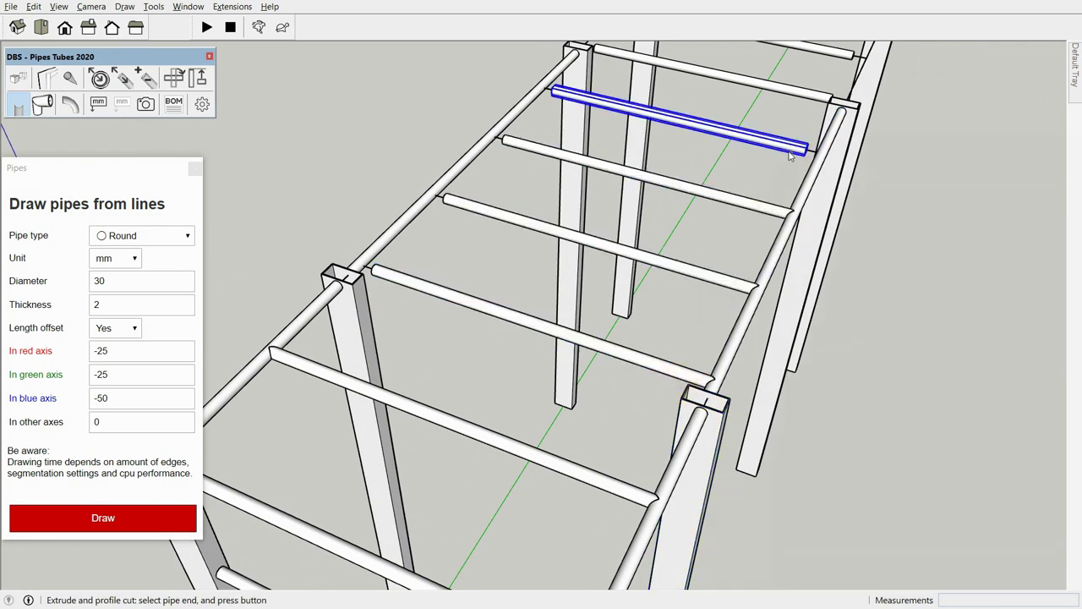
{"action": "mouse_move", "coordinate": [404, 276]}
{"action": "middle_mouse_down"}
{"action": "mouse_move", "coordinate": [892, 367]}
{"action": "mouse_move", "coordinate": [727, 391]}
{"action": "mouse_move", "coordinate": [159, 145]}
{"action": "middle_mouse_up"}
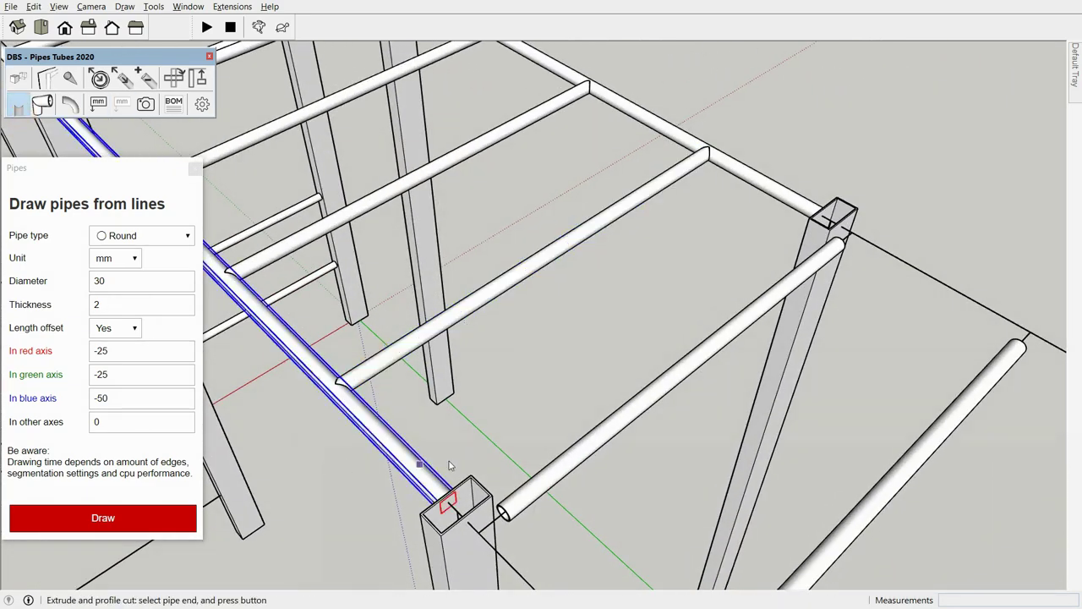
{"action": "mouse_move", "coordinate": [436, 490]}
{"action": "middle_mouse_down"}
{"action": "mouse_move", "coordinate": [592, 459]}
{"action": "mouse_move", "coordinate": [568, 373]}
{"action": "mouse_move", "coordinate": [500, 380]}
{"action": "mouse_move", "coordinate": [568, 370]}
{"action": "mouse_move", "coordinate": [525, 408]}
{"action": "middle_mouse_up"}
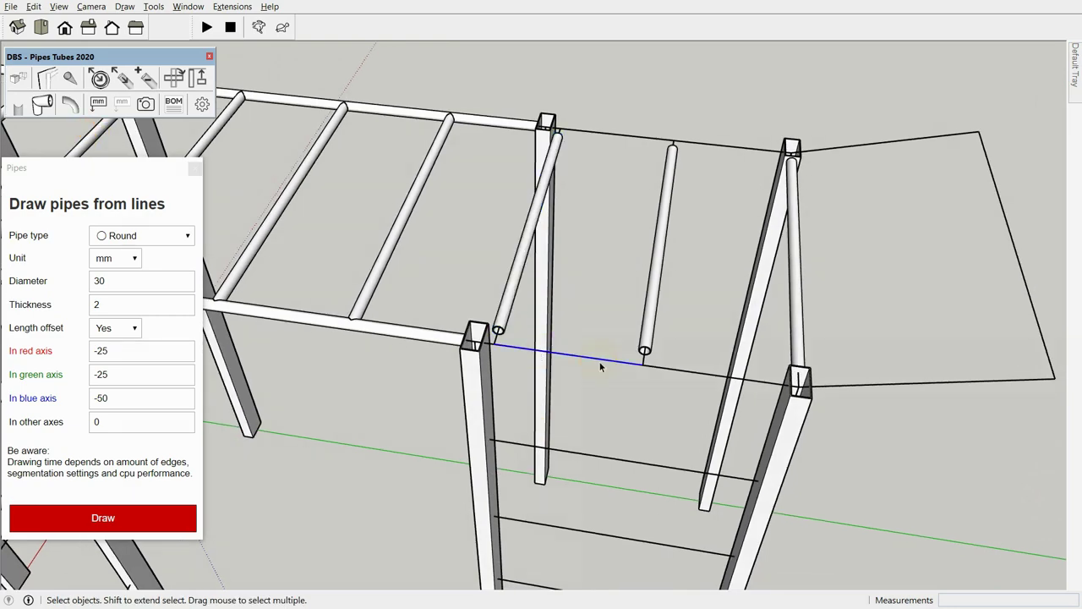
{"action": "scroll", "coordinate": [632, 84], "scroll_direction": "down", "scroll_amount": 1}
{"action": "scroll", "coordinate": [505, 277], "scroll_direction": "up", "scroll_amount": 3}
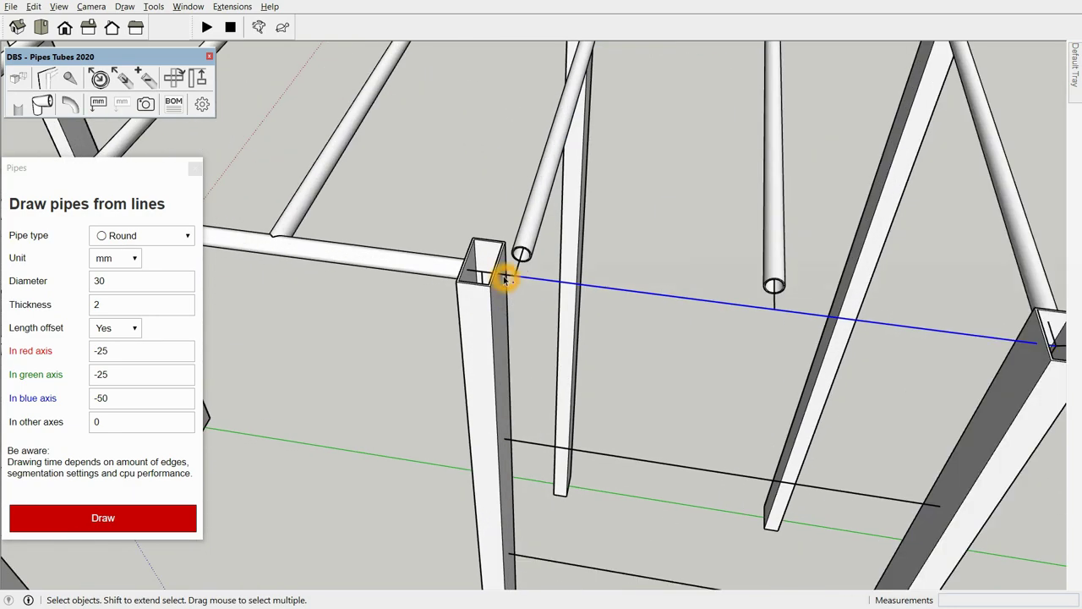
{"action": "scroll", "coordinate": [588, 212], "scroll_direction": "up", "scroll_amount": 2}
{"action": "scroll", "coordinate": [577, 145], "scroll_direction": "up", "scroll_amount": 2}
{"action": "scroll", "coordinate": [577, 145], "scroll_direction": "down", "scroll_amount": 2}
Convert the ladder rungs and end section's top edges into 30 mm round pipes
{"action": "scroll", "coordinate": [580, 283], "scroll_direction": "down", "scroll_amount": 3}
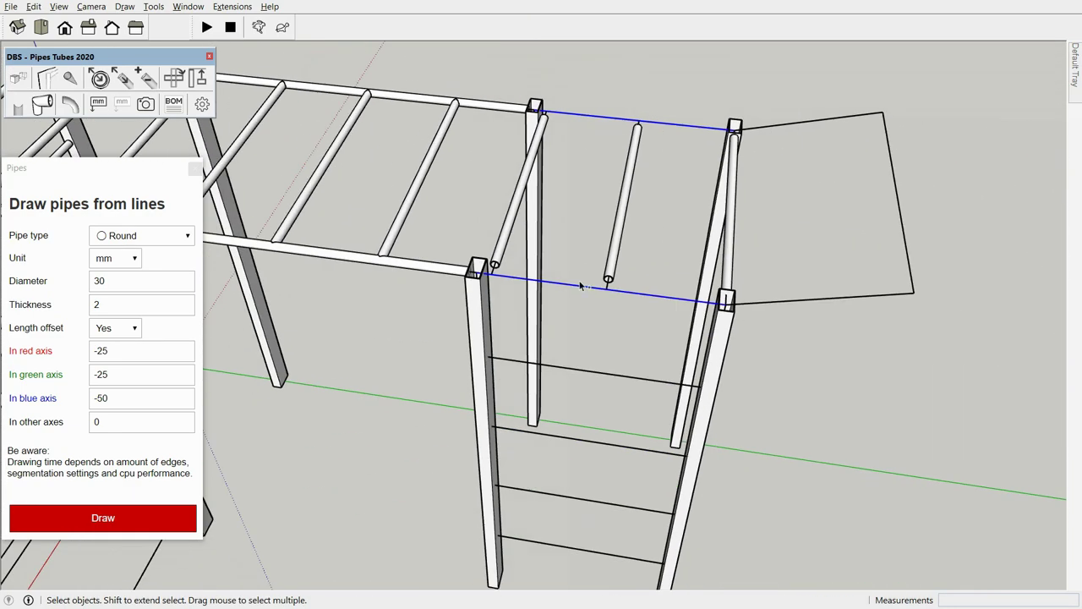
{"action": "scroll", "coordinate": [580, 468], "scroll_direction": "down", "scroll_amount": 1}
{"action": "scroll", "coordinate": [648, 241], "scroll_direction": "up", "scroll_amount": 1}
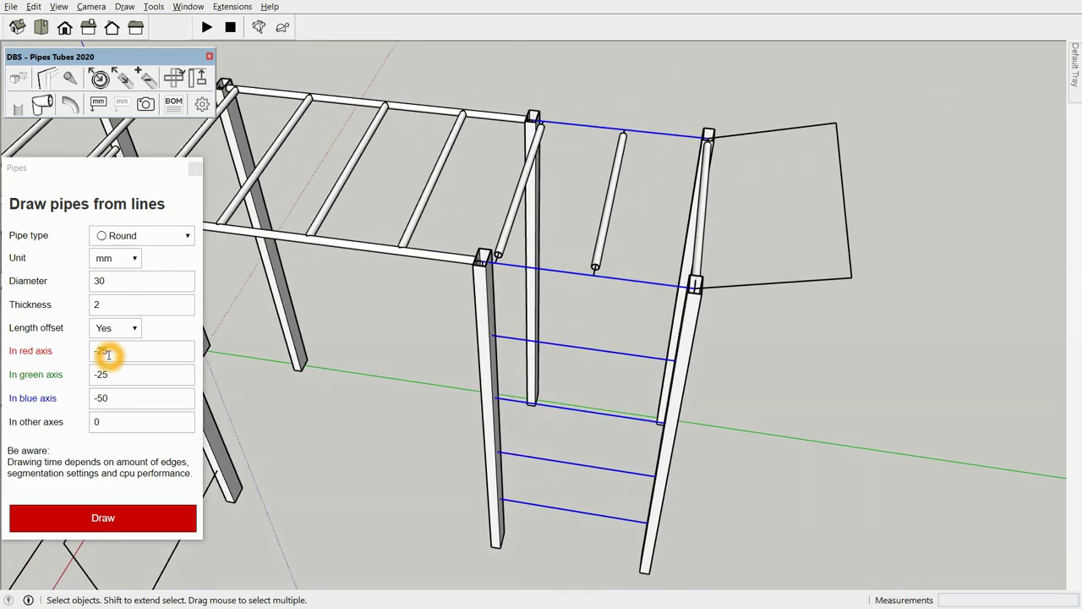
{"action": "left_click", "coordinate": [103, 518]}
{"action": "left_click", "coordinate": [742, 372]}
{"action": "left_click", "coordinate": [135, 389]}
{"action": "scroll", "coordinate": [437, 311], "scroll_direction": "up", "scroll_amount": 3}
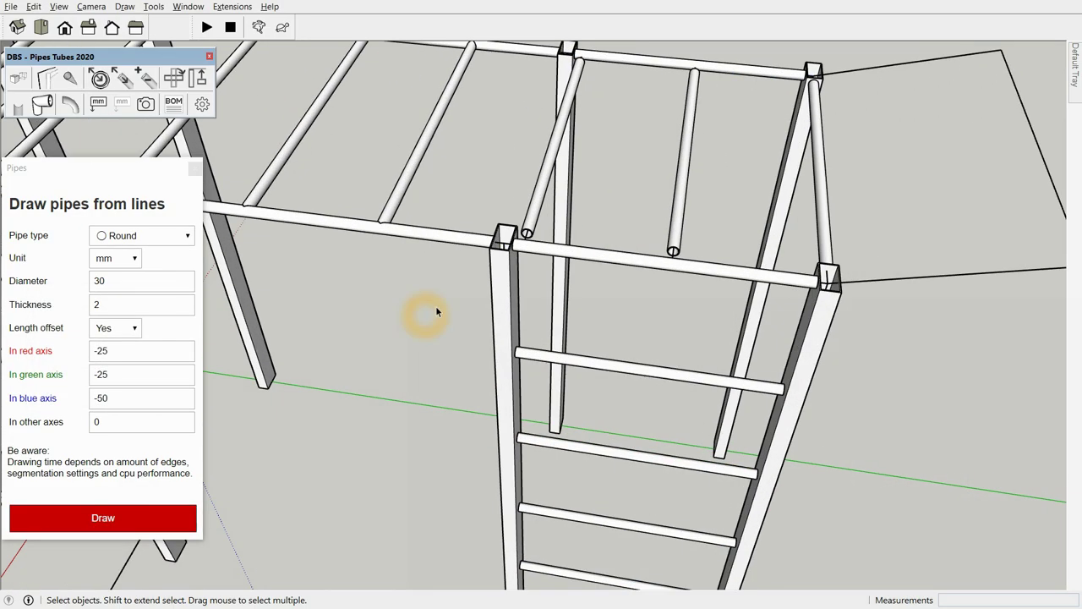
{"action": "mouse_move", "coordinate": [438, 311]}
{"action": "middle_mouse_down"}
{"action": "mouse_move", "coordinate": [282, 256]}
{"action": "mouse_move", "coordinate": [476, 288]}
{"action": "middle_mouse_up"}
{"action": "scroll", "coordinate": [672, 258], "scroll_direction": "up", "scroll_amount": 2}
{"action": "scroll", "coordinate": [556, 197], "scroll_direction": "down", "scroll_amount": 1}
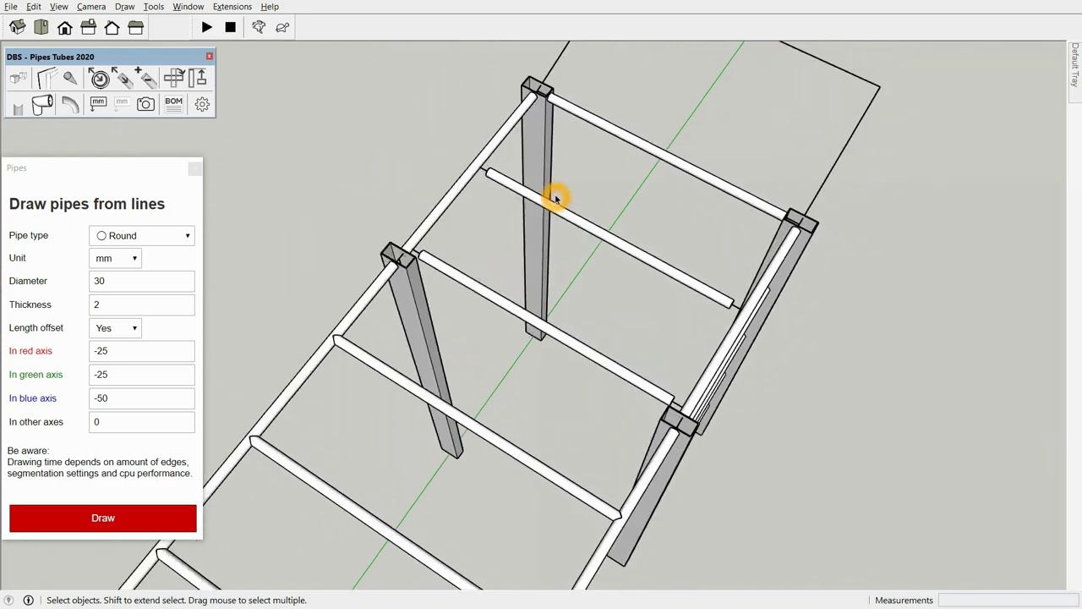
{"action": "scroll", "coordinate": [555, 197], "scroll_direction": "up", "scroll_amount": 2}
Extend and profile-cut the new pipe ends around the frame corner
{"action": "left_click", "coordinate": [18, 104]}
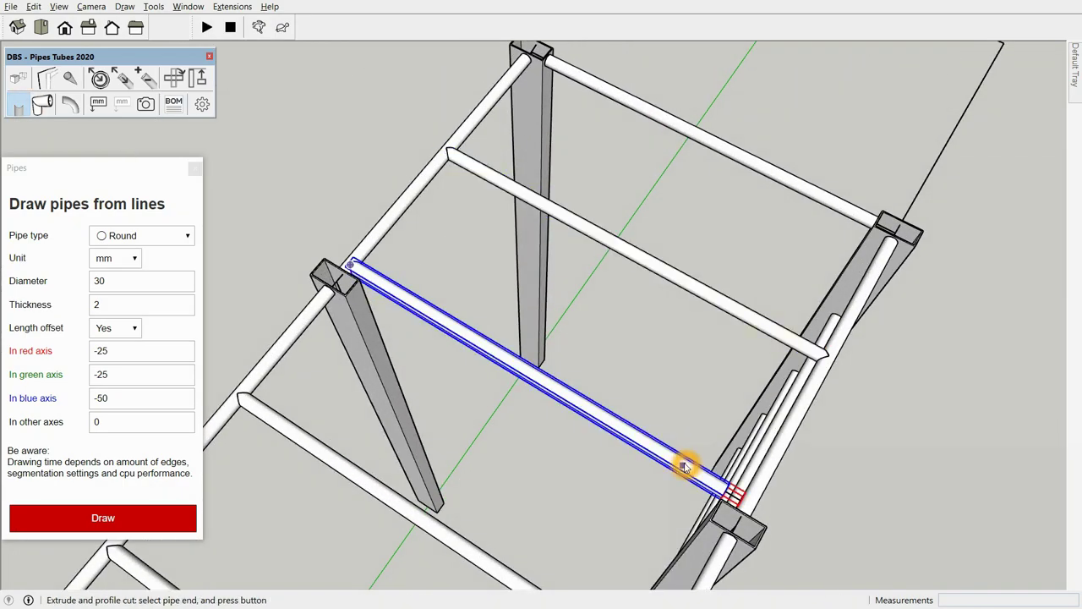
{"action": "mouse_move", "coordinate": [685, 465]}
{"action": "middle_mouse_down"}
{"action": "mouse_move", "coordinate": [812, 387]}
{"action": "mouse_move", "coordinate": [584, 126]}
{"action": "mouse_move", "coordinate": [624, 278]}
{"action": "mouse_move", "coordinate": [494, 202]}
{"action": "mouse_move", "coordinate": [513, 382]}
{"action": "mouse_move", "coordinate": [778, 387]}
{"action": "middle_mouse_up"}
{"action": "scroll", "coordinate": [508, 219], "scroll_direction": "down", "scroll_amount": 2}
{"action": "scroll", "coordinate": [521, 229], "scroll_direction": "down", "scroll_amount": 3}
{"action": "scroll", "coordinate": [560, 376], "scroll_direction": "up", "scroll_amount": 3}
{"action": "scroll", "coordinate": [785, 341], "scroll_direction": "up", "scroll_amount": 1}
{"action": "scroll", "coordinate": [567, 365], "scroll_direction": "up", "scroll_amount": 2}
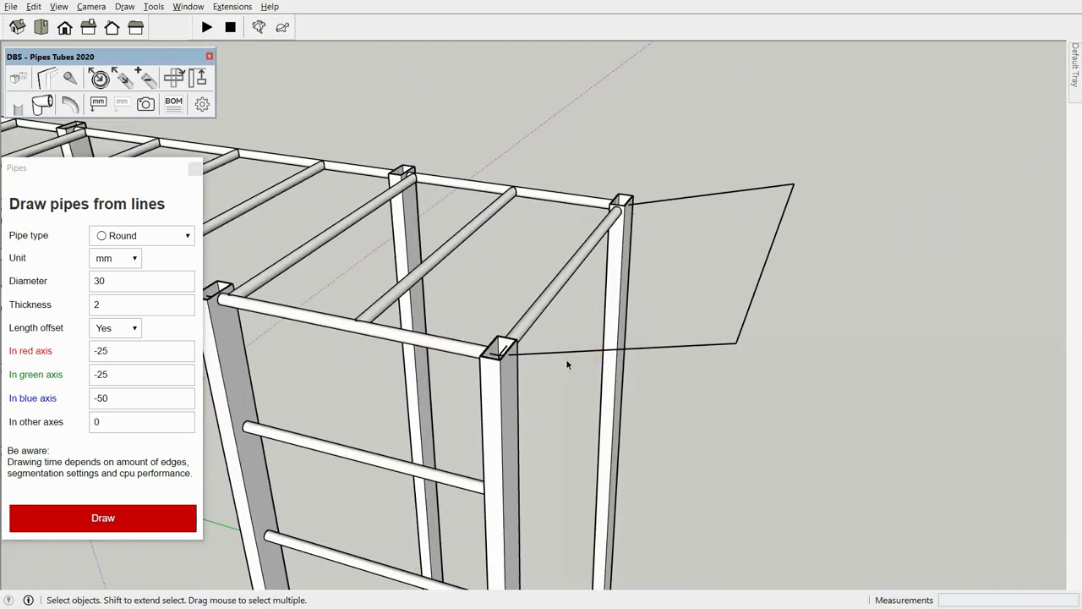
{"action": "mouse_move", "coordinate": [620, 355]}
{"action": "middle_mouse_down"}
{"action": "mouse_move", "coordinate": [582, 358]}
{"action": "mouse_move", "coordinate": [677, 373]}
{"action": "middle_mouse_up"}
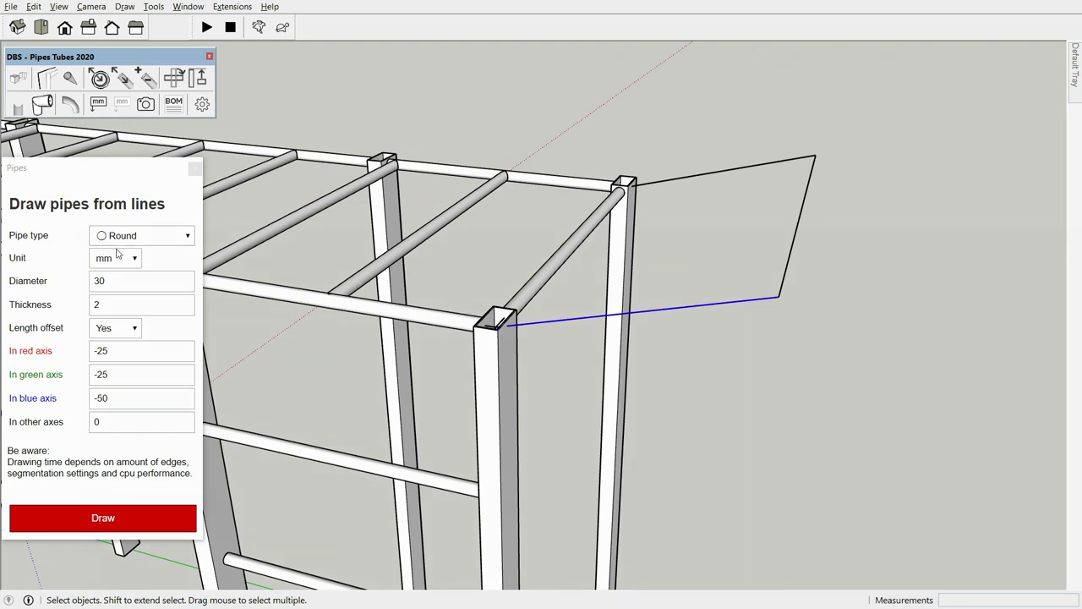
Draw a round pipe along the outer edge of the platform outline
{"action": "left_click", "coordinate": [777, 246]}
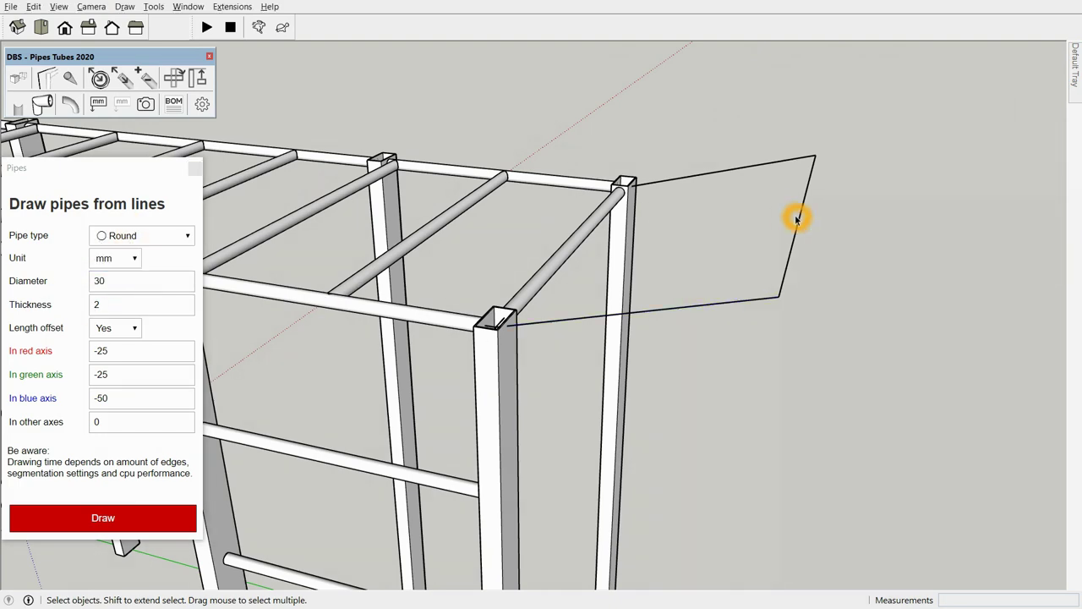
{"action": "left_click", "coordinate": [114, 515]}
{"action": "middle_click_drag", "start_coordinate": [476, 285], "coordinate": [526, 335]}
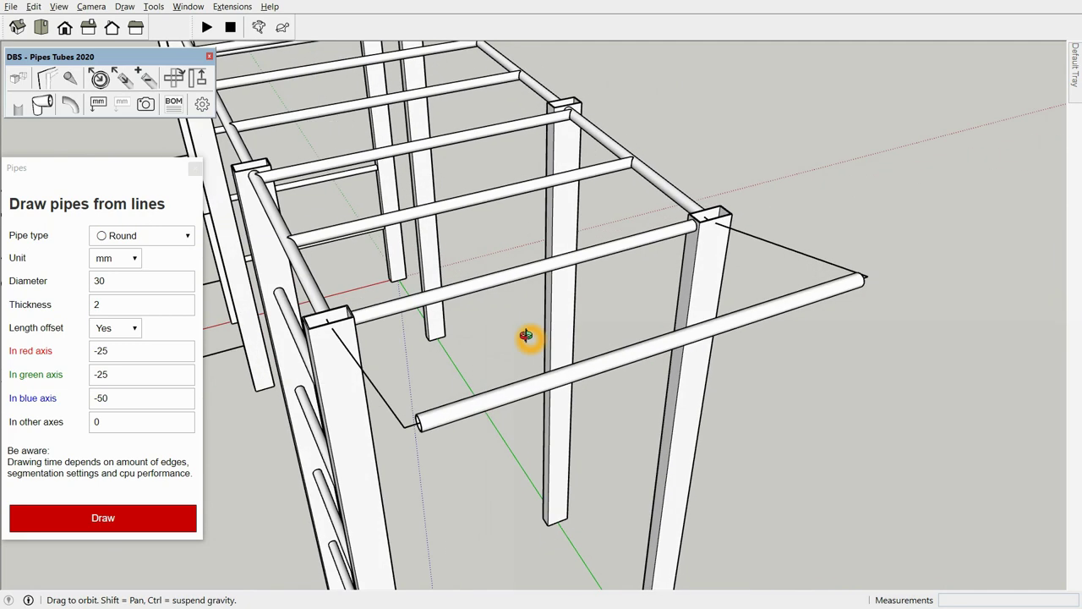
Scale the new outer pipe shorter from both ends to fit the outline
{"action": "left_click", "coordinate": [490, 411]}
{"action": "key", "text": "s"}
{"action": "left_click_drag", "start_coordinate": [417, 420], "coordinate": [464, 414]}
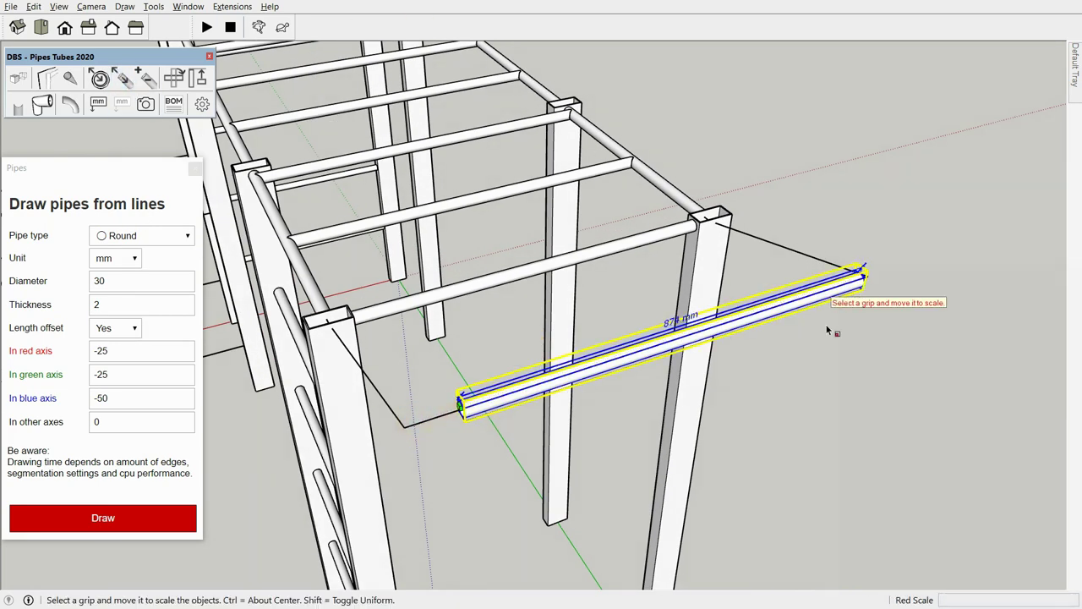
{"action": "left_click_drag", "start_coordinate": [861, 272], "coordinate": [857, 276]}
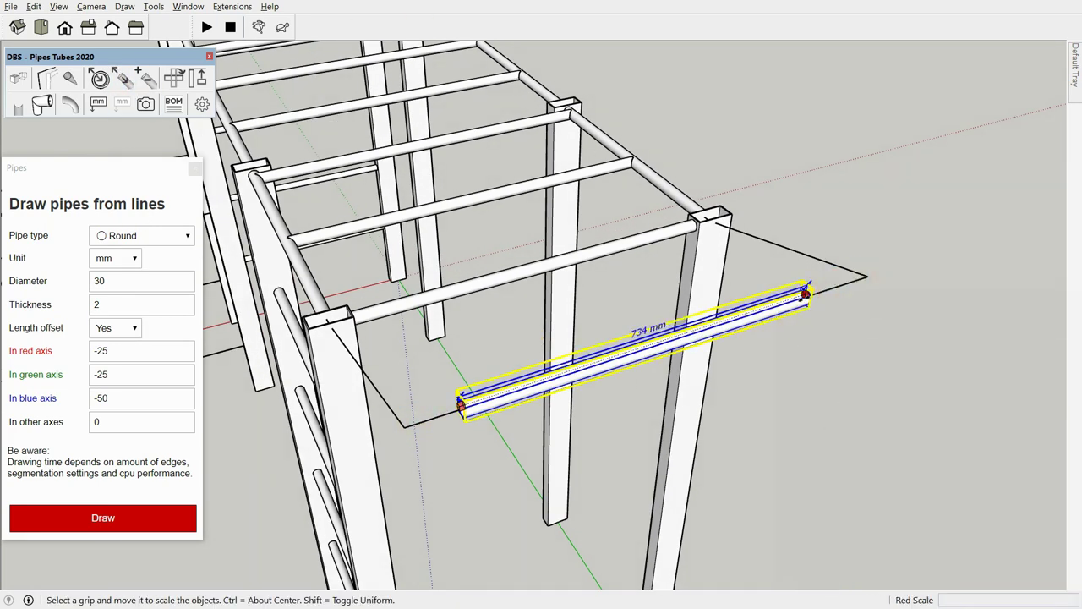
{"action": "left_click", "coordinate": [821, 355]}
{"action": "middle_click_drag", "start_coordinate": [746, 352], "coordinate": [432, 264]}
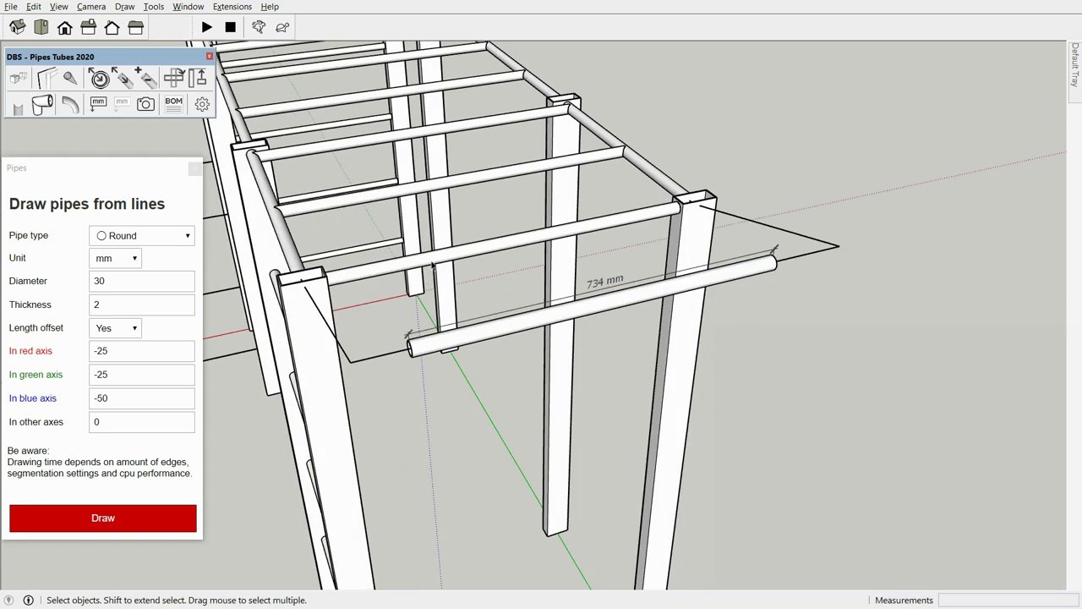
{"action": "left_click", "coordinate": [123, 84]}
{"action": "left_click", "coordinate": [778, 269]}
{"action": "left_click", "coordinate": [793, 338]}
{"action": "key", "text": "space"}
Check inside the pipe group that the pipe is 697 mm long, then exit it
{"action": "double_click", "coordinate": [713, 285]}
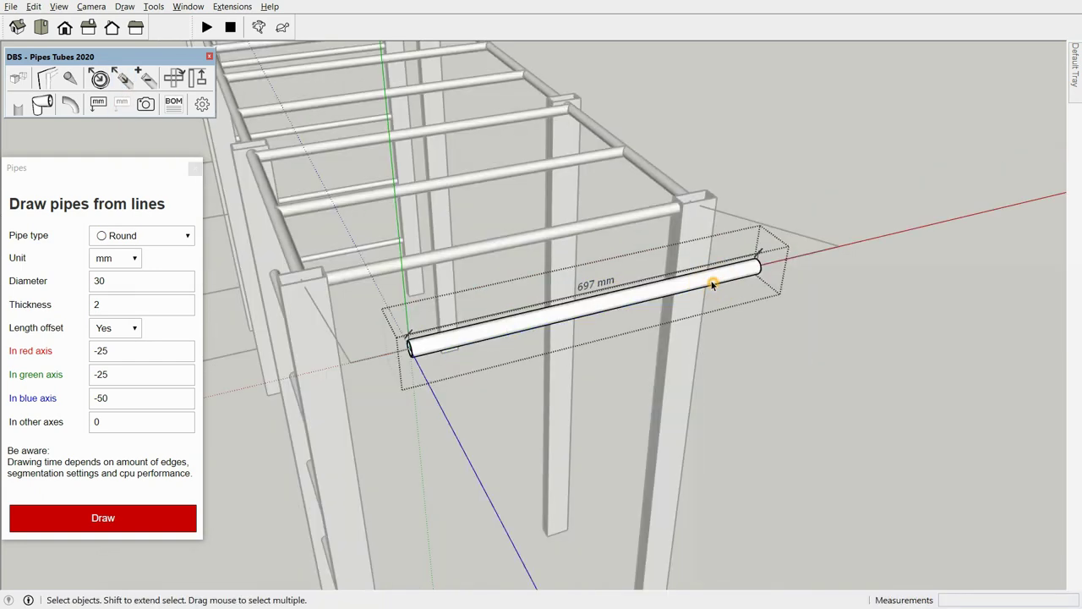
{"action": "scroll", "coordinate": [595, 293], "scroll_direction": "up", "scroll_amount": 3}
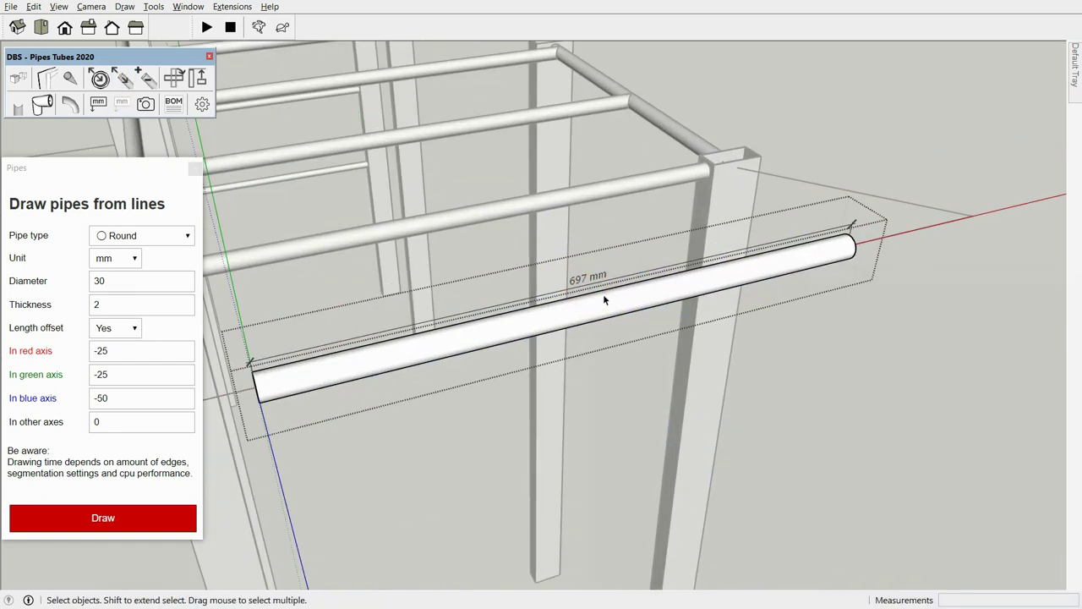
{"action": "scroll", "coordinate": [597, 290], "scroll_direction": "down", "scroll_amount": 5}
{"action": "mouse_move", "coordinate": [819, 402]}
{"action": "middle_mouse_down"}
{"action": "mouse_move", "coordinate": [476, 435]}
{"action": "mouse_move", "coordinate": [599, 417]}
{"action": "middle_mouse_up"}
{"action": "left_click", "coordinate": [169, 239]}
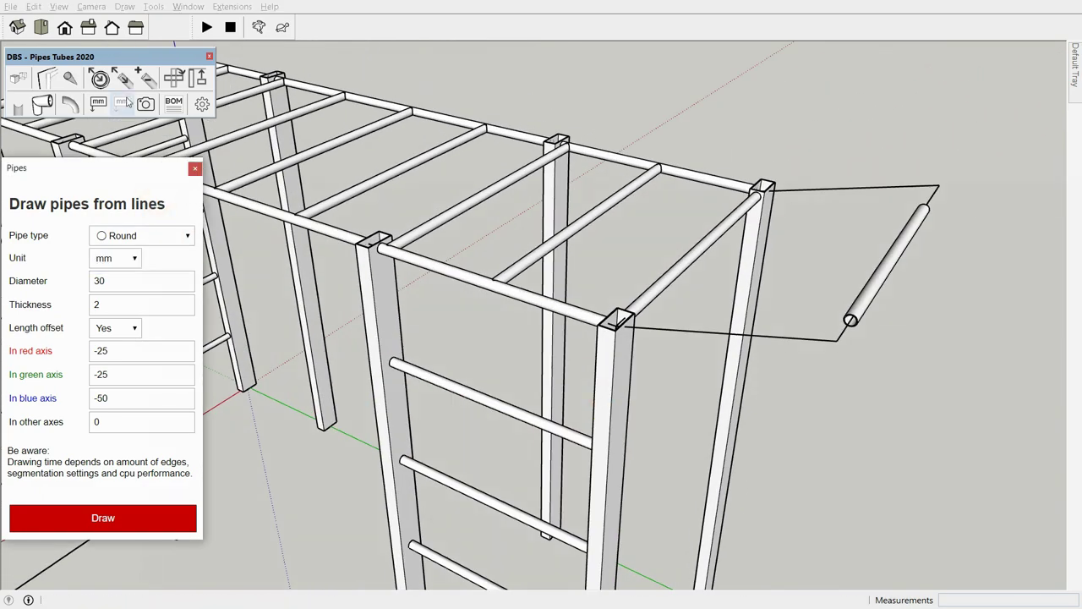
Draw two rectangular side beams from the post corner to the round end pipe
{"action": "left_click", "coordinate": [73, 83]}
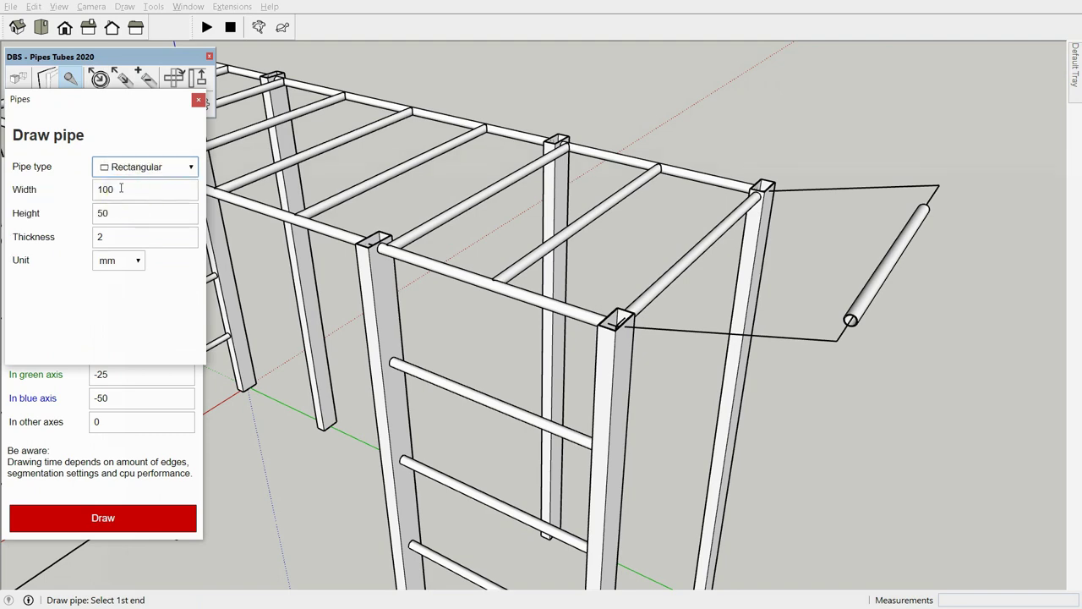
{"action": "left_click", "coordinate": [655, 333]}
{"action": "left_click", "coordinate": [850, 320]}
{"action": "left_click", "coordinate": [904, 216]}
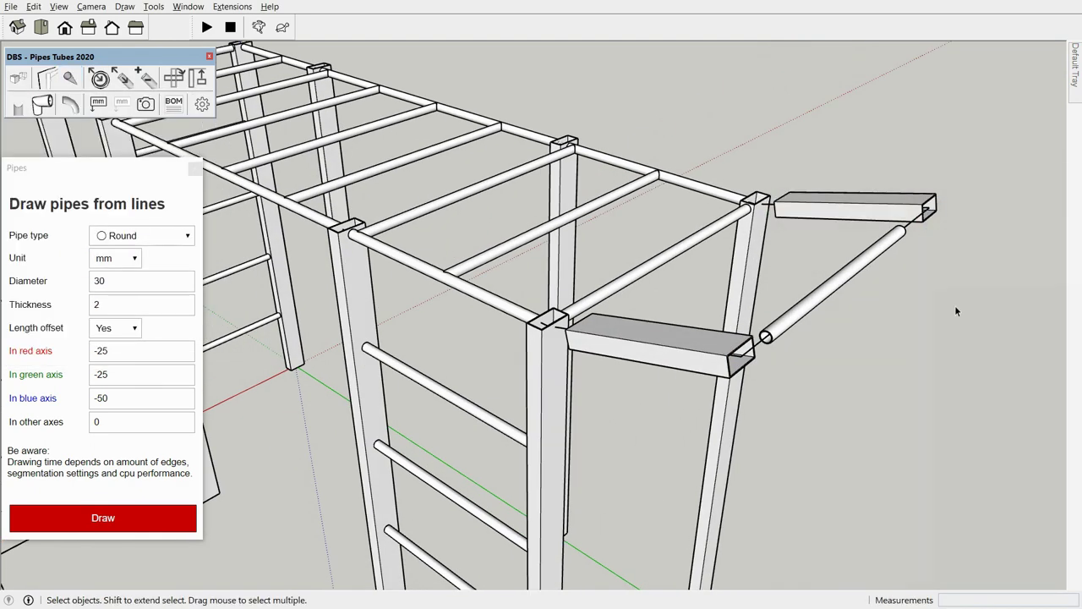
{"action": "middle_click_drag", "start_coordinate": [956, 310], "coordinate": [361, 284]}
{"action": "mouse_move", "coordinate": [871, 240]}
{"action": "middle_mouse_down"}
{"action": "mouse_move", "coordinate": [672, 308]}
{"action": "mouse_move", "coordinate": [798, 203]}
{"action": "mouse_move", "coordinate": [709, 232]}
{"action": "middle_mouse_up"}
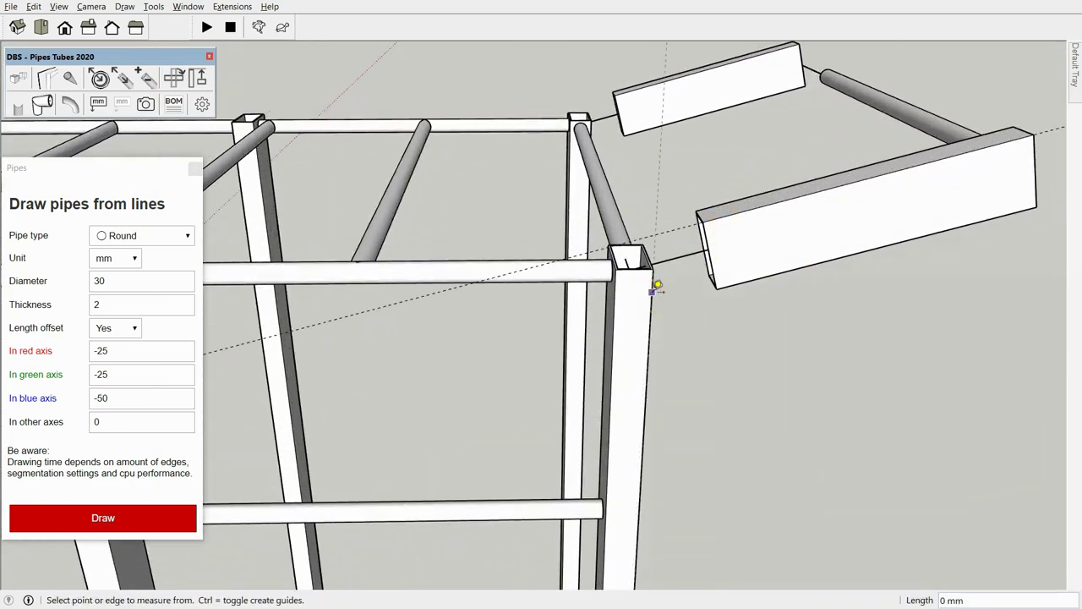
{"action": "mouse_move", "coordinate": [657, 288]}
{"action": "middle_mouse_down"}
{"action": "mouse_move", "coordinate": [529, 290]}
{"action": "mouse_move", "coordinate": [756, 234]}
{"action": "mouse_move", "coordinate": [443, 380]}
{"action": "mouse_move", "coordinate": [508, 186]}
{"action": "middle_mouse_up"}
Move both rectangular boards onto the end post corner and close the pipe settings
{"action": "key", "text": "space"}
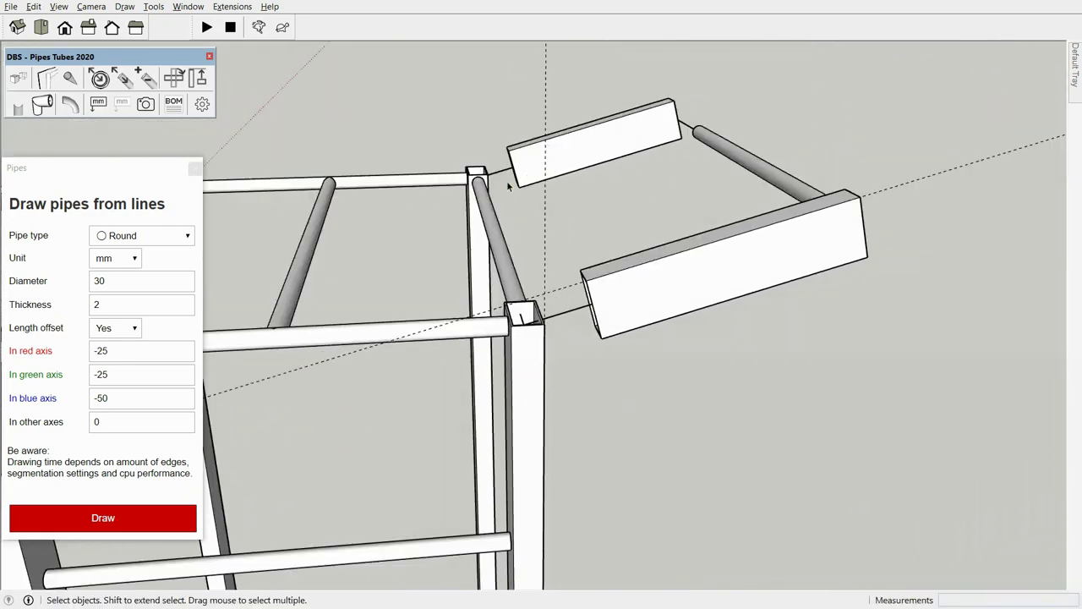
{"action": "left_click_drag", "start_coordinate": [589, 84], "coordinate": [589, 84]}
{"action": "scroll", "coordinate": [570, 297], "scroll_direction": "up", "scroll_amount": 3}
{"action": "scroll", "coordinate": [618, 416], "scroll_direction": "up", "scroll_amount": 2}
{"action": "scroll", "coordinate": [550, 131], "scroll_direction": "down", "scroll_amount": 3}
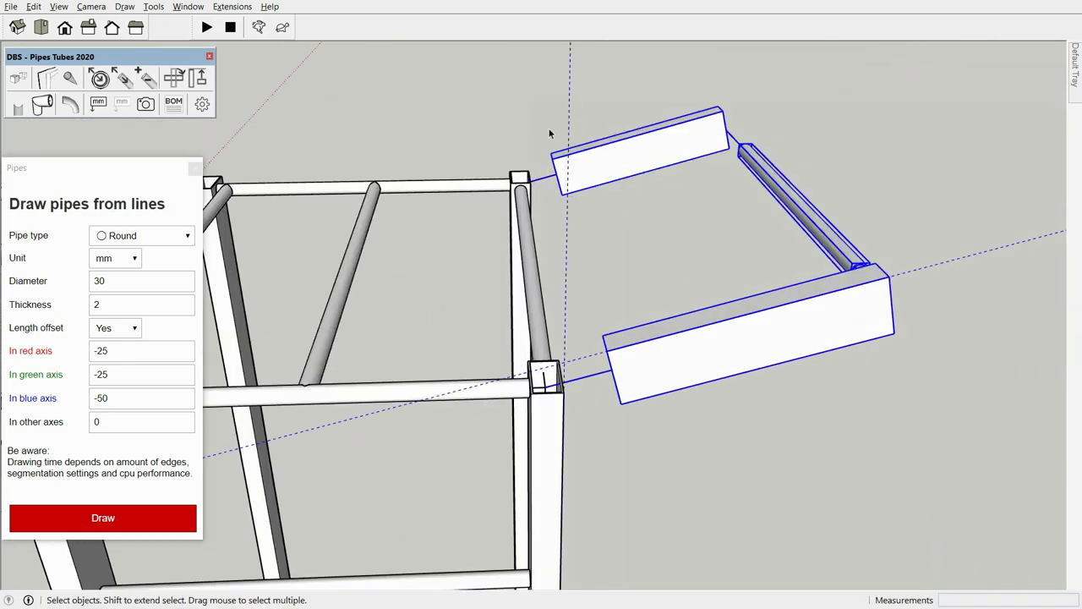
{"action": "scroll", "coordinate": [608, 404], "scroll_direction": "up", "scroll_amount": 3}
{"action": "middle_click_drag", "start_coordinate": [608, 404], "coordinate": [617, 205]}
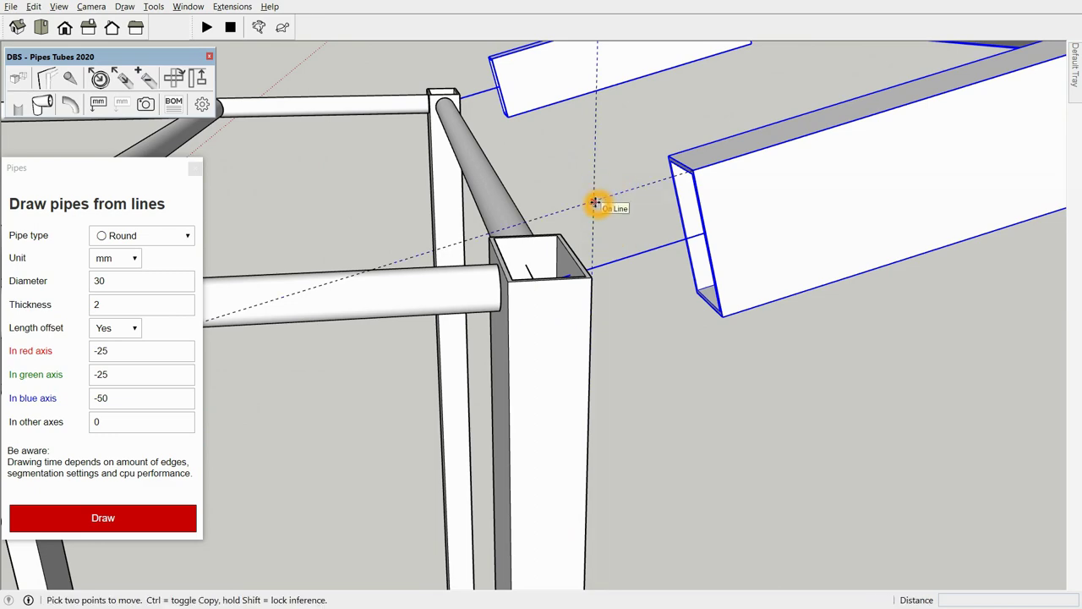
{"action": "left_click", "coordinate": [599, 283]}
{"action": "key", "text": "space"}
{"action": "left_click", "coordinate": [701, 428]}
{"action": "mouse_move", "coordinate": [760, 448]}
{"action": "middle_mouse_down"}
{"action": "mouse_move", "coordinate": [636, 393]}
{"action": "mouse_move", "coordinate": [671, 471]}
{"action": "middle_mouse_up"}
{"action": "middle_click_drag", "start_coordinate": [884, 360], "coordinate": [592, 254]}
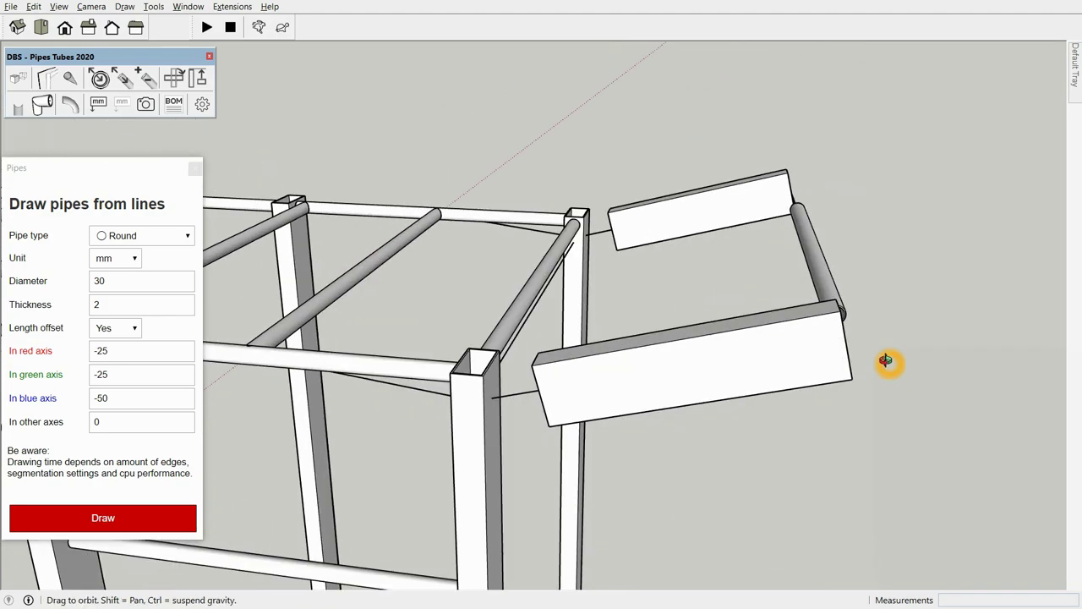
{"action": "left_click", "coordinate": [196, 167]}
Extend both rectangular tube arm ends with Pipe length offset so they project past the round crossbar
{"action": "left_click", "coordinate": [652, 213]}
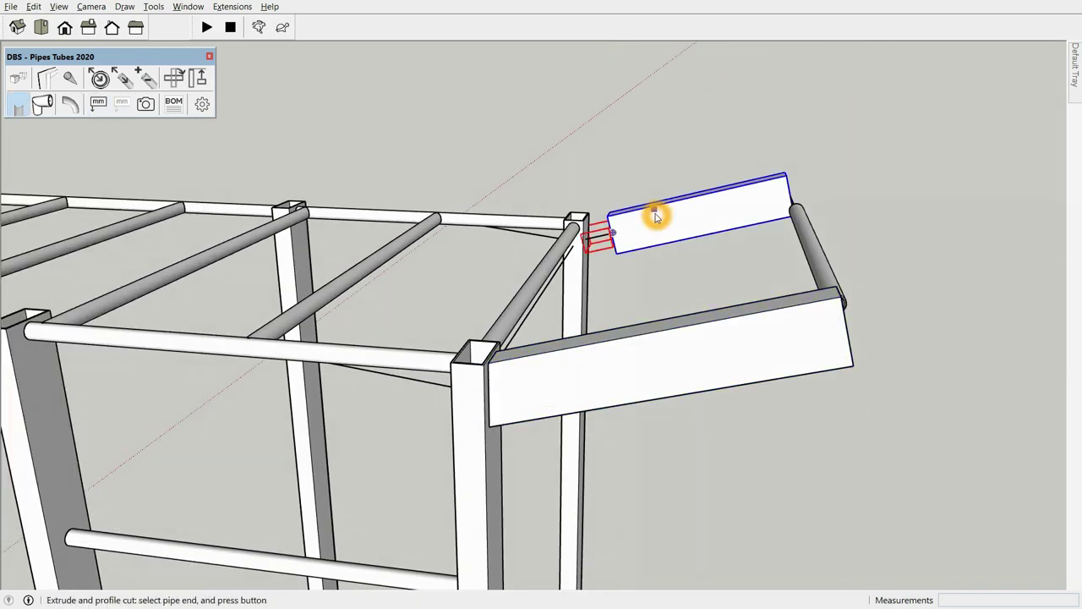
{"action": "mouse_move", "coordinate": [904, 295]}
{"action": "middle_mouse_down"}
{"action": "mouse_move", "coordinate": [946, 219]}
{"action": "mouse_move", "coordinate": [636, 268]}
{"action": "middle_mouse_up"}
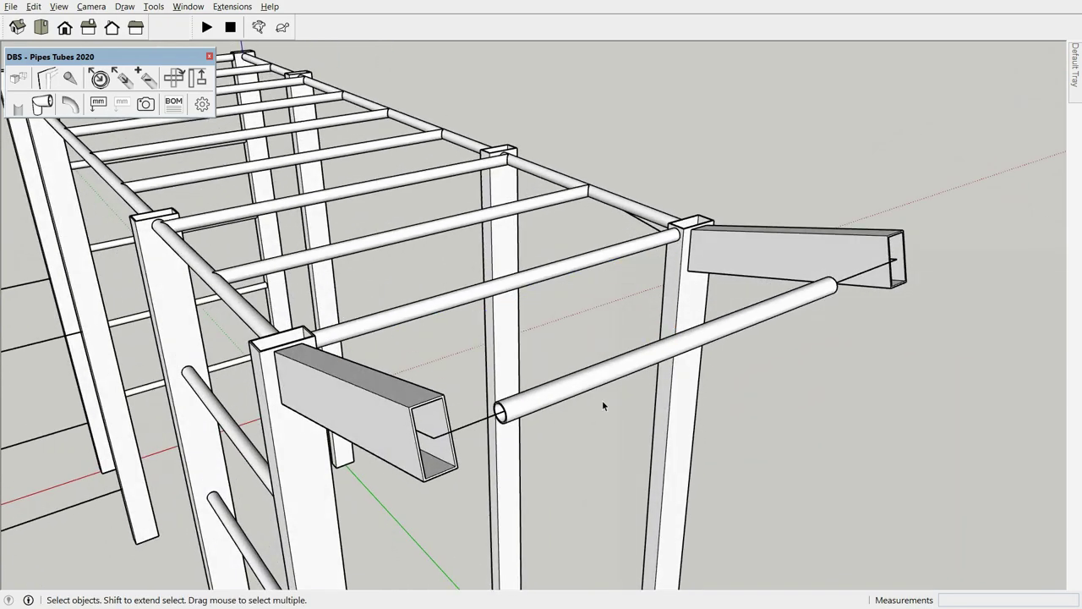
{"action": "mouse_move", "coordinate": [603, 406]}
{"action": "middle_mouse_down"}
{"action": "mouse_move", "coordinate": [838, 363]}
{"action": "mouse_move", "coordinate": [413, 382]}
{"action": "mouse_move", "coordinate": [909, 302]}
{"action": "mouse_move", "coordinate": [681, 399]}
{"action": "mouse_move", "coordinate": [636, 366]}
{"action": "mouse_move", "coordinate": [718, 398]}
{"action": "mouse_move", "coordinate": [790, 403]}
{"action": "mouse_move", "coordinate": [719, 408]}
{"action": "middle_mouse_up"}
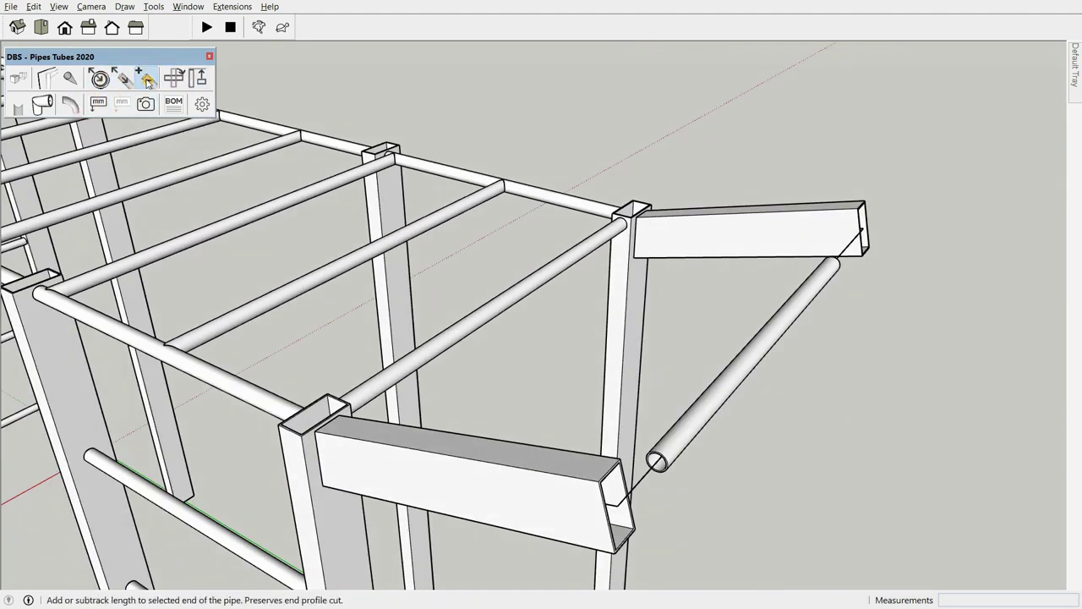
{"action": "left_click", "coordinate": [148, 80]}
{"action": "left_click", "coordinate": [858, 233]}
{"action": "left_click", "coordinate": [622, 507]}
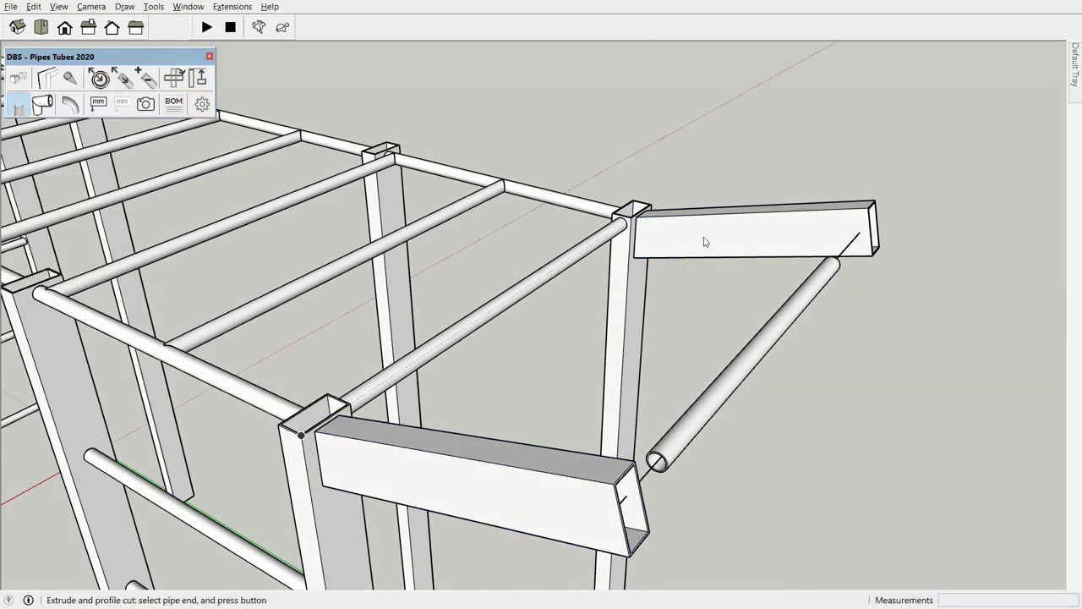
{"action": "middle_click_drag", "start_coordinate": [928, 388], "coordinate": [469, 416]}
{"action": "middle_click_drag", "start_coordinate": [718, 301], "coordinate": [814, 317]}
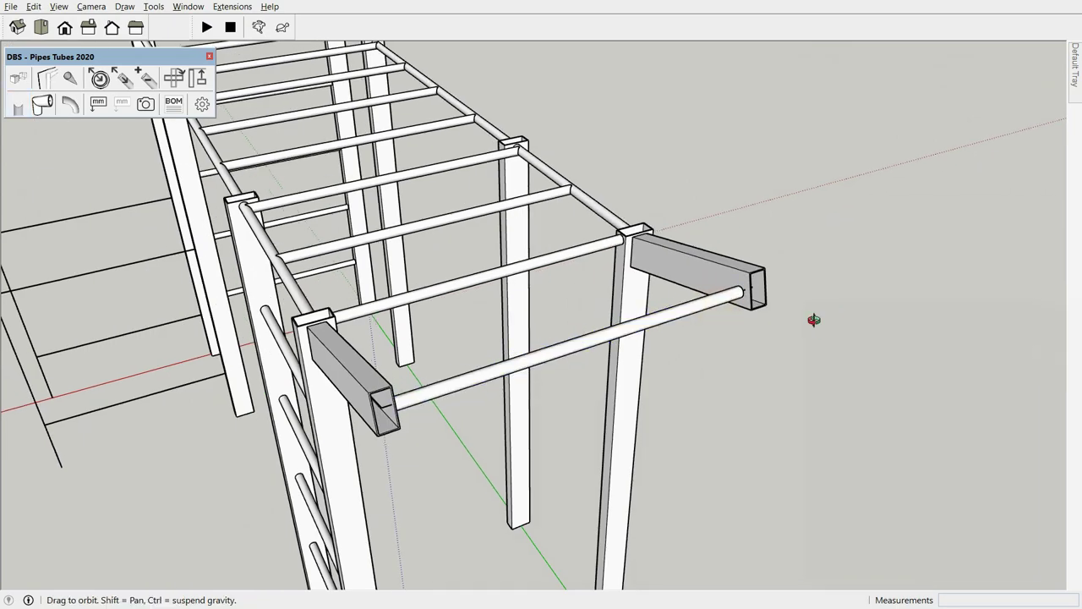
{"action": "scroll", "coordinate": [564, 358], "scroll_direction": "up", "scroll_amount": 5}
{"action": "middle_click_drag", "start_coordinate": [563, 358], "coordinate": [812, 351]}
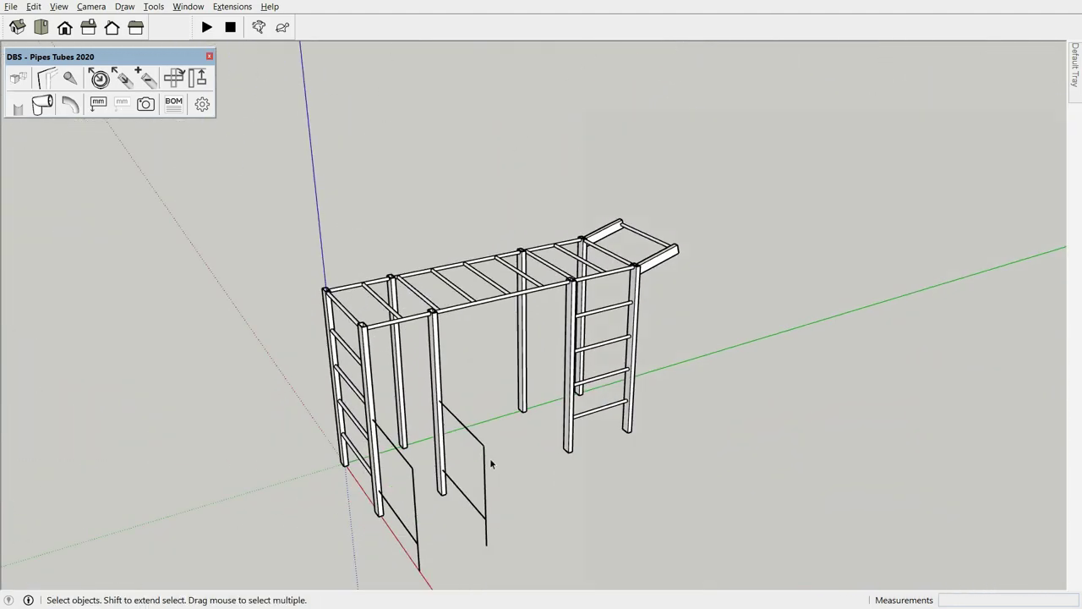
Draw Round pipes, diameter 40 and thickness 2, along the two guide lines at the ladder base
{"action": "middle_click_drag", "start_coordinate": [434, 474], "coordinate": [821, 481]}
{"action": "mouse_move", "coordinate": [779, 255]}
{"action": "middle_mouse_down"}
{"action": "mouse_move", "coordinate": [858, 297]}
{"action": "mouse_move", "coordinate": [778, 297]}
{"action": "mouse_move", "coordinate": [696, 249]}
{"action": "middle_mouse_up"}
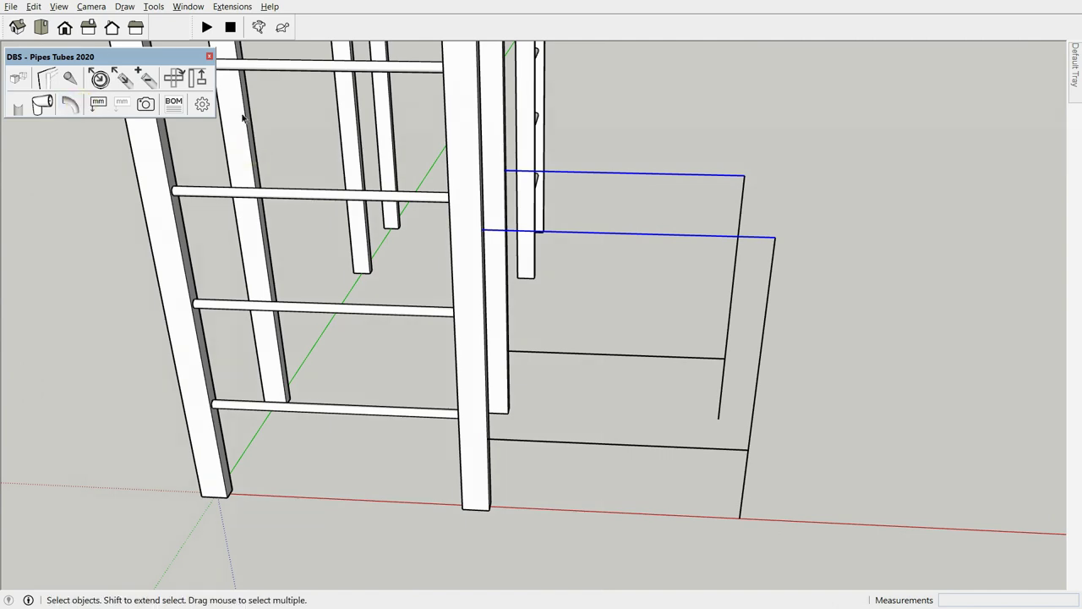
{"action": "mouse_move", "coordinate": [243, 119]}
{"action": "middle_mouse_down"}
{"action": "mouse_move", "coordinate": [457, 254]}
{"action": "mouse_move", "coordinate": [375, 258]}
{"action": "middle_mouse_up"}
{"action": "left_click", "coordinate": [51, 80]}
{"action": "left_click", "coordinate": [144, 166]}
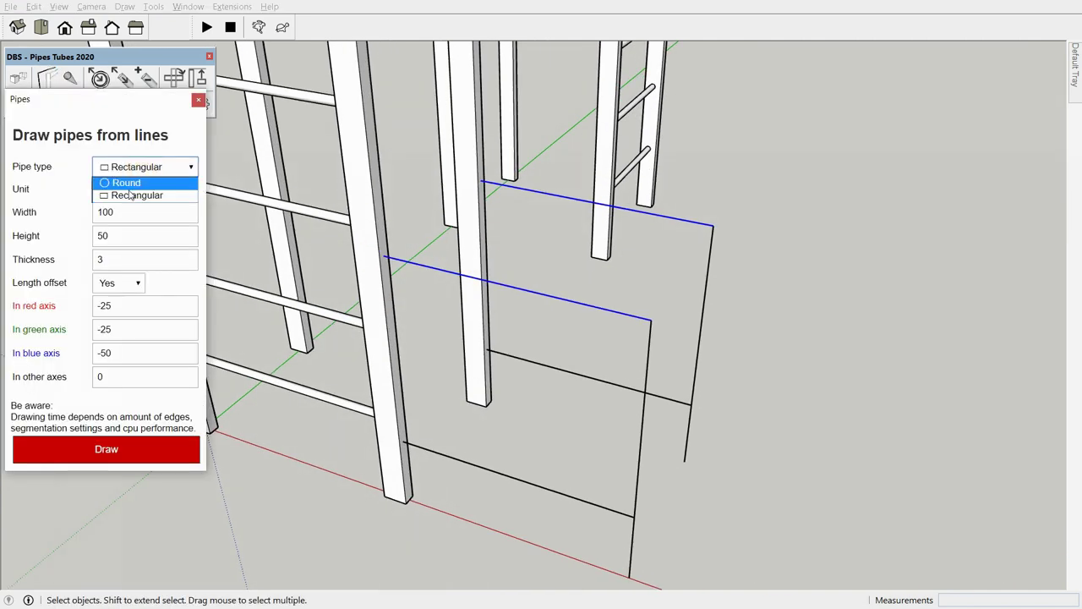
{"action": "left_click", "coordinate": [114, 178]}
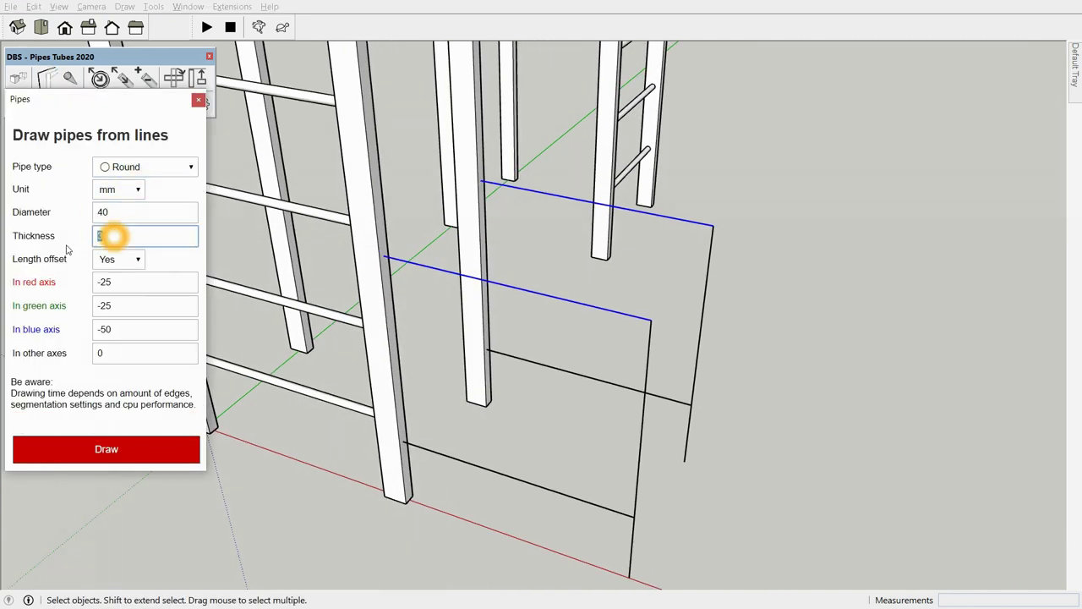
{"action": "left_click", "coordinate": [144, 236]}
{"action": "type", "text": "2"}
{"action": "scroll", "coordinate": [779, 331], "scroll_direction": "down", "scroll_amount": 2}
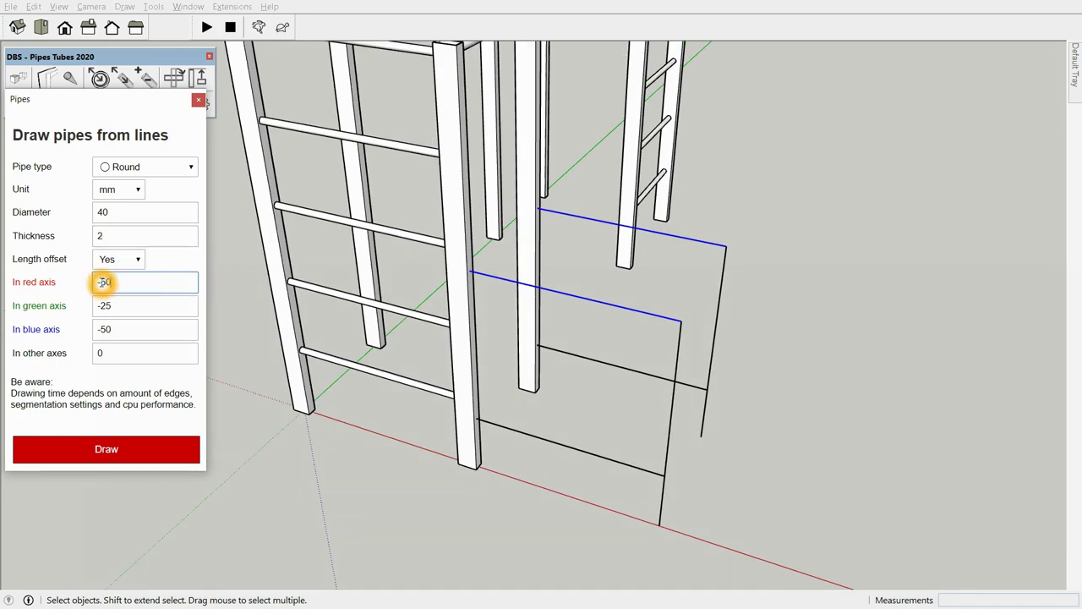
{"action": "left_click", "coordinate": [107, 449]}
Zoom and orbit to inspect the new pipe's end
{"action": "scroll", "coordinate": [476, 266], "scroll_direction": "up", "scroll_amount": 5}
{"action": "scroll", "coordinate": [266, 257], "scroll_direction": "up", "scroll_amount": 1}
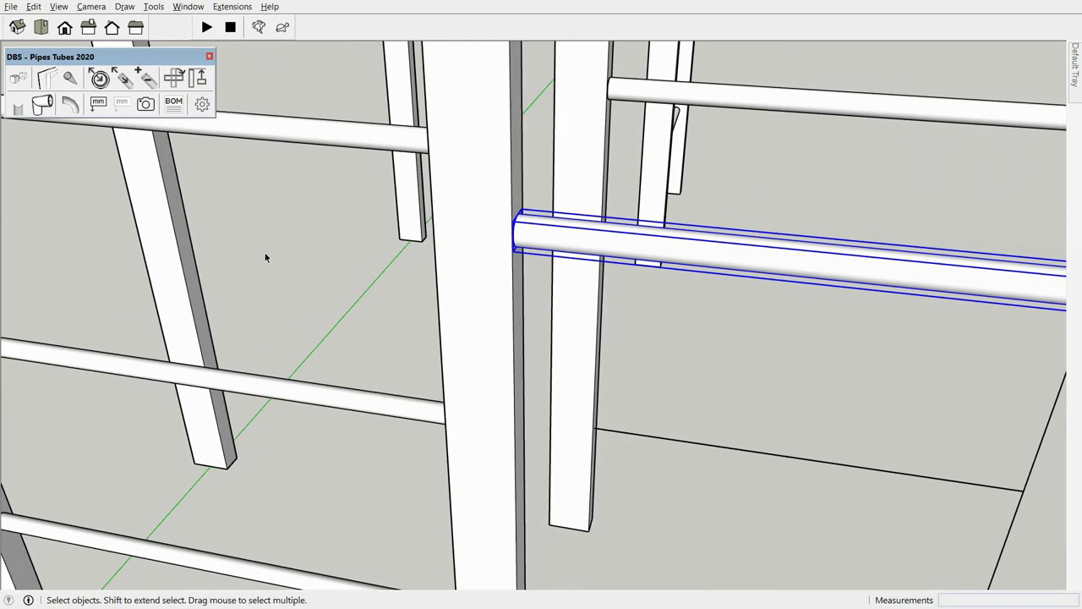
{"action": "scroll", "coordinate": [266, 257], "scroll_direction": "down", "scroll_amount": 3}
{"action": "middle_click_drag", "start_coordinate": [265, 257], "coordinate": [768, 323]}
{"action": "scroll", "coordinate": [478, 268], "scroll_direction": "up", "scroll_amount": 3}
{"action": "scroll", "coordinate": [478, 268], "scroll_direction": "up", "scroll_amount": 1}
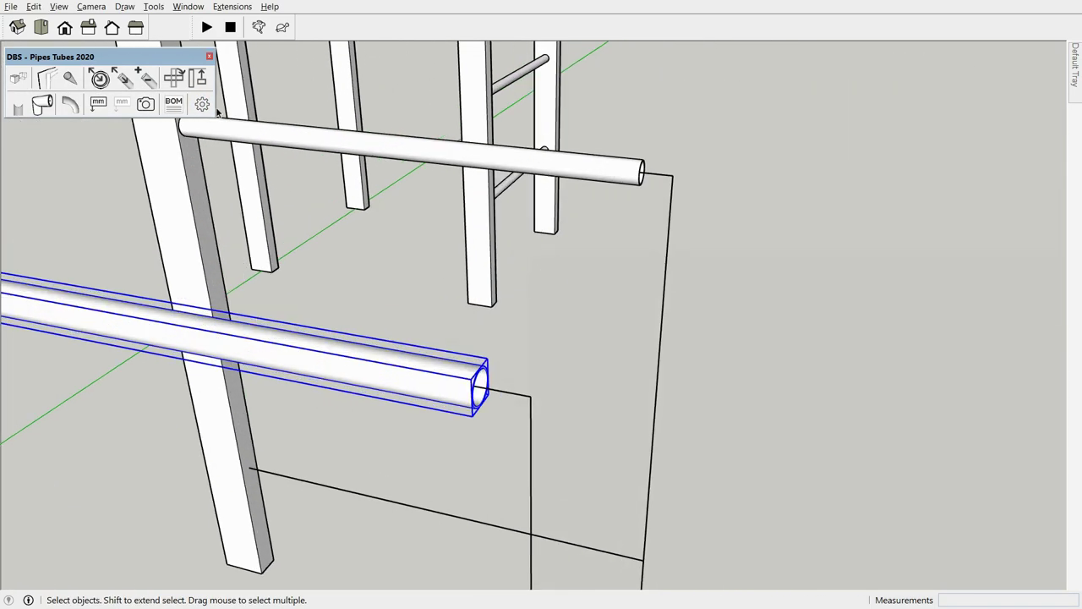
Scale the lower and upper round pipes so each reaches its guide-line corner
{"action": "key", "text": "s"}
{"action": "left_click", "coordinate": [476, 391]}
{"action": "left_click", "coordinate": [529, 405]}
{"action": "key", "text": "space"}
{"action": "mouse_move", "coordinate": [752, 319]}
{"action": "middle_mouse_down"}
{"action": "mouse_move", "coordinate": [804, 330]}
{"action": "mouse_move", "coordinate": [435, 374]}
{"action": "middle_mouse_up"}
{"action": "left_click", "coordinate": [899, 256]}
{"action": "middle_click_drag", "start_coordinate": [899, 256], "coordinate": [760, 388]}
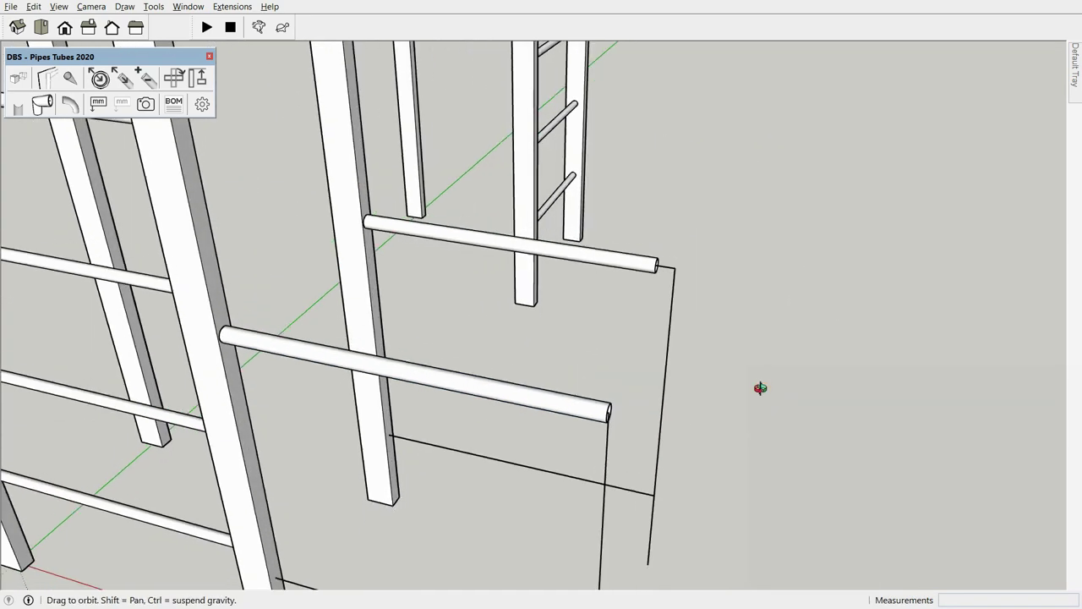
{"action": "left_click", "coordinate": [658, 263]}
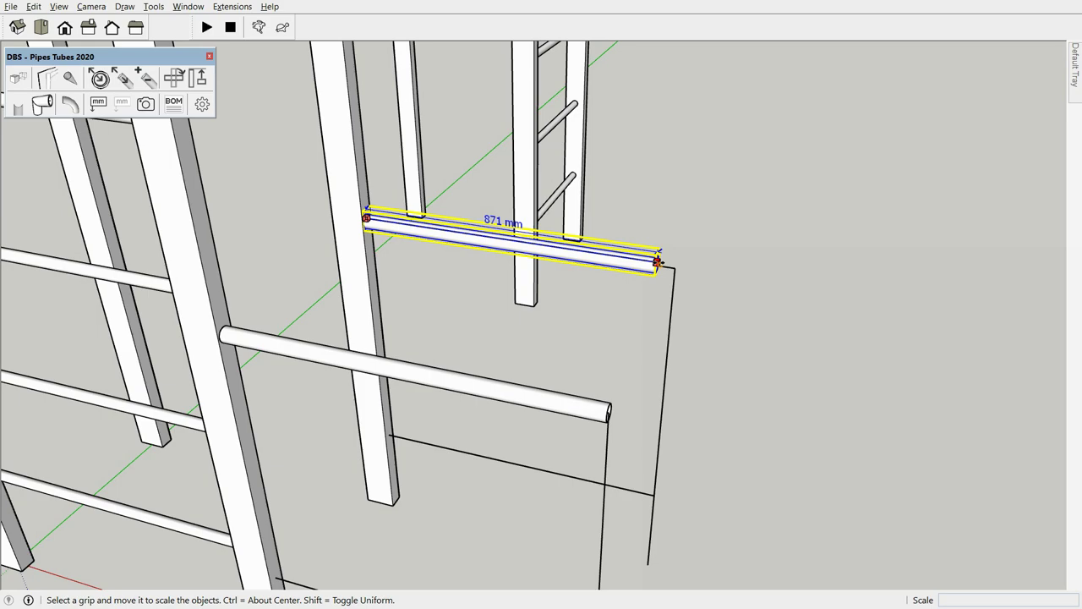
{"action": "left_click", "coordinate": [607, 414]}
{"action": "key", "text": "space"}
Apply a pipe length offset to the upper pipe's end, bringing it to 891 mm
{"action": "mouse_move", "coordinate": [503, 222]}
{"action": "middle_mouse_down"}
{"action": "mouse_move", "coordinate": [773, 316]}
{"action": "mouse_move", "coordinate": [828, 272]}
{"action": "mouse_move", "coordinate": [624, 174]}
{"action": "mouse_move", "coordinate": [685, 320]}
{"action": "middle_mouse_up"}
{"action": "mouse_move", "coordinate": [691, 216]}
{"action": "middle_mouse_down"}
{"action": "mouse_move", "coordinate": [741, 258]}
{"action": "mouse_move", "coordinate": [611, 235]}
{"action": "middle_mouse_up"}
{"action": "left_click", "coordinate": [572, 230]}
{"action": "key", "text": "space"}
{"action": "mouse_move", "coordinate": [665, 448]}
{"action": "middle_mouse_down"}
{"action": "mouse_move", "coordinate": [779, 303]}
{"action": "mouse_move", "coordinate": [643, 249]}
{"action": "mouse_move", "coordinate": [739, 358]}
{"action": "mouse_move", "coordinate": [488, 210]}
{"action": "mouse_move", "coordinate": [495, 226]}
{"action": "mouse_move", "coordinate": [470, 254]}
{"action": "middle_mouse_up"}
Draw two 40 mm round legs from the railing ends down to the ground
{"action": "left_click", "coordinate": [100, 78]}
{"action": "mouse_move", "coordinate": [314, 225]}
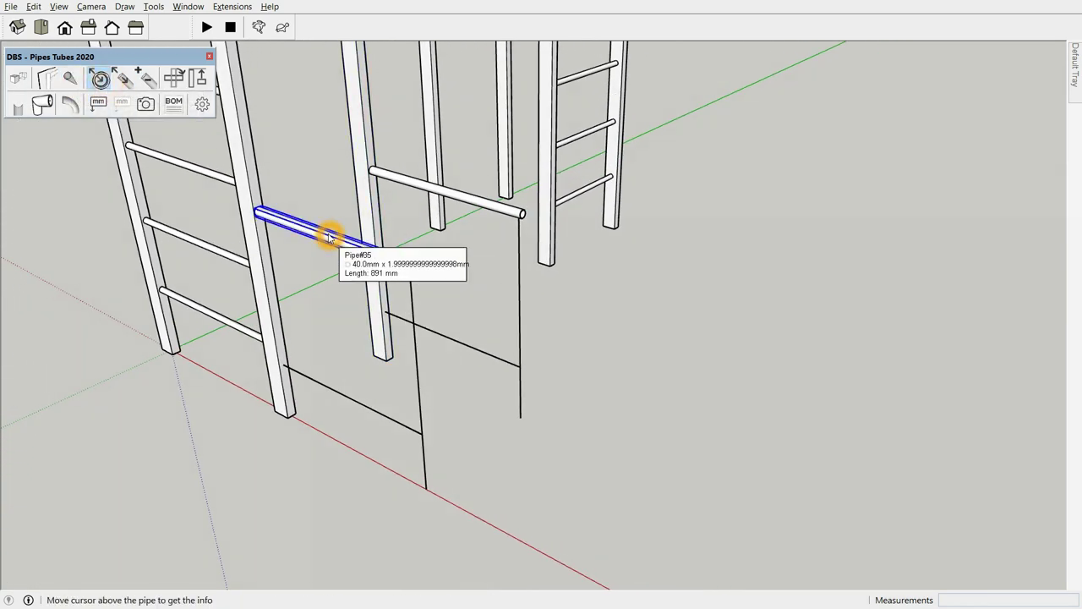
{"action": "left_click", "coordinate": [71, 81]}
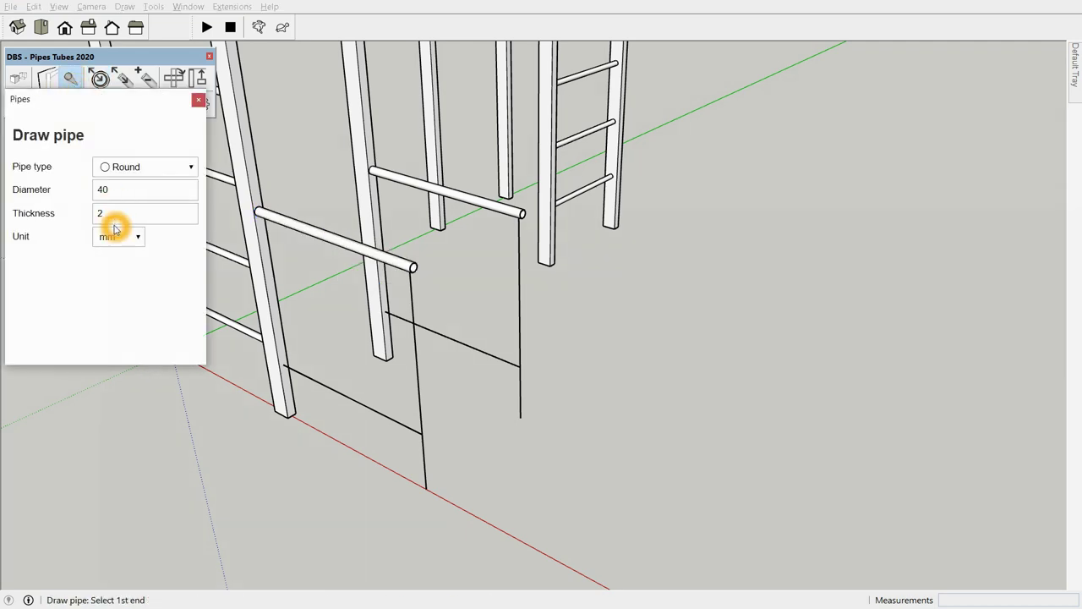
{"action": "middle_click_drag", "start_coordinate": [474, 304], "coordinate": [501, 323]}
{"action": "scroll", "coordinate": [483, 237], "scroll_direction": "up", "scroll_amount": 3}
{"action": "scroll", "coordinate": [496, 242], "scroll_direction": "up", "scroll_amount": 3}
{"action": "left_click", "coordinate": [490, 244]}
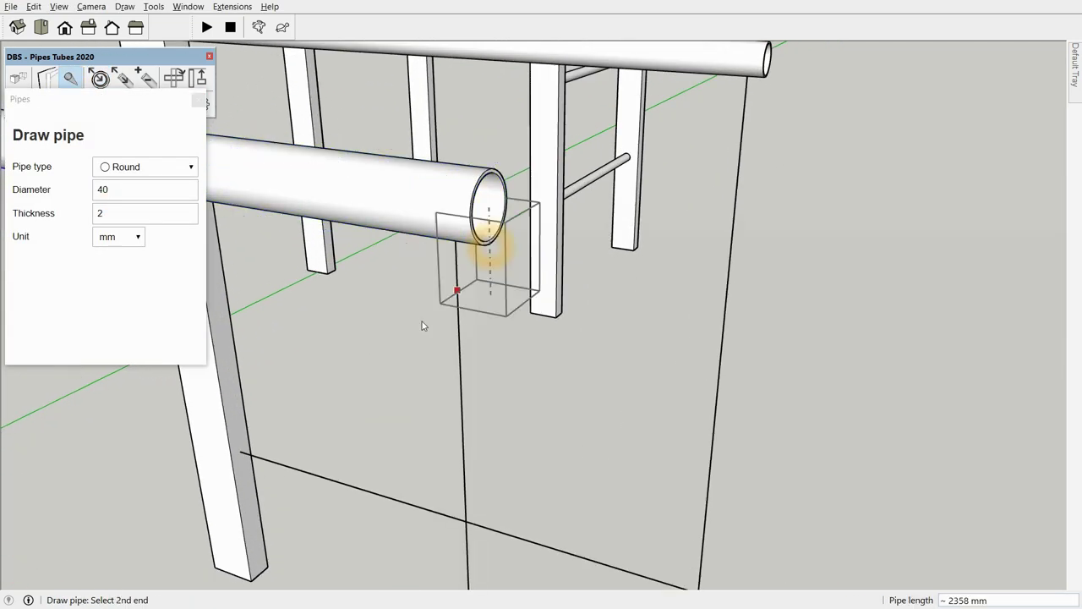
{"action": "scroll", "coordinate": [423, 325], "scroll_direction": "down", "scroll_amount": 5}
{"action": "middle_click_drag", "start_coordinate": [432, 235], "coordinate": [442, 341]}
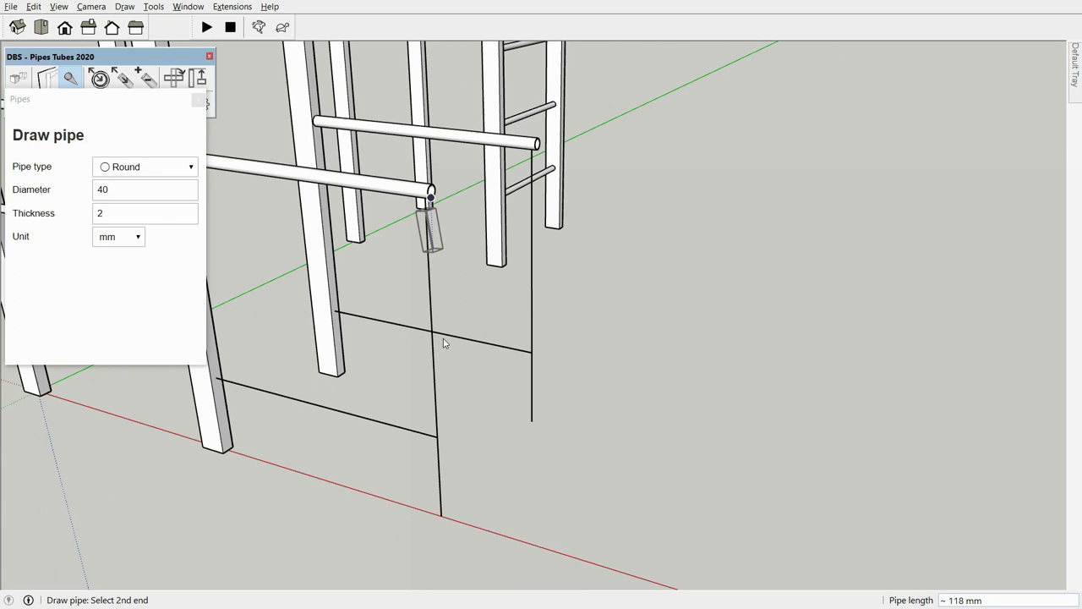
{"action": "left_click", "coordinate": [443, 517]}
{"action": "left_click", "coordinate": [532, 420]}
{"action": "left_click", "coordinate": [532, 193]}
{"action": "mouse_move", "coordinate": [532, 194]}
{"action": "middle_mouse_down"}
{"action": "mouse_move", "coordinate": [590, 326]}
{"action": "mouse_move", "coordinate": [496, 341]}
{"action": "mouse_move", "coordinate": [438, 265]}
{"action": "mouse_move", "coordinate": [502, 276]}
{"action": "middle_mouse_up"}
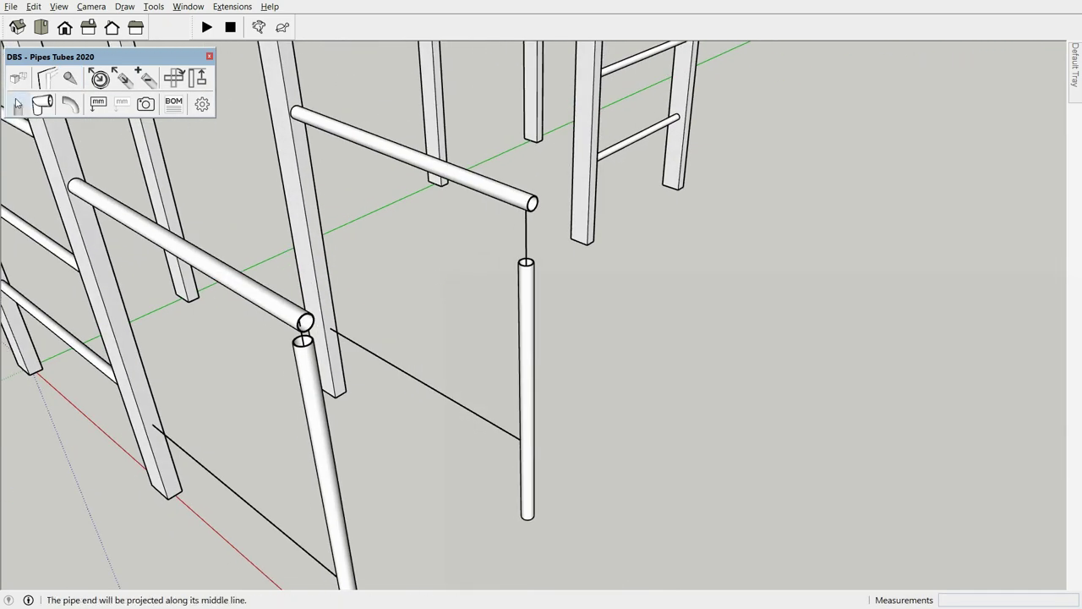
Fit the leg's top end onto the railing and inspect the joint
{"action": "left_click", "coordinate": [319, 365]}
{"action": "scroll", "coordinate": [508, 214], "scroll_direction": "up", "scroll_amount": 5}
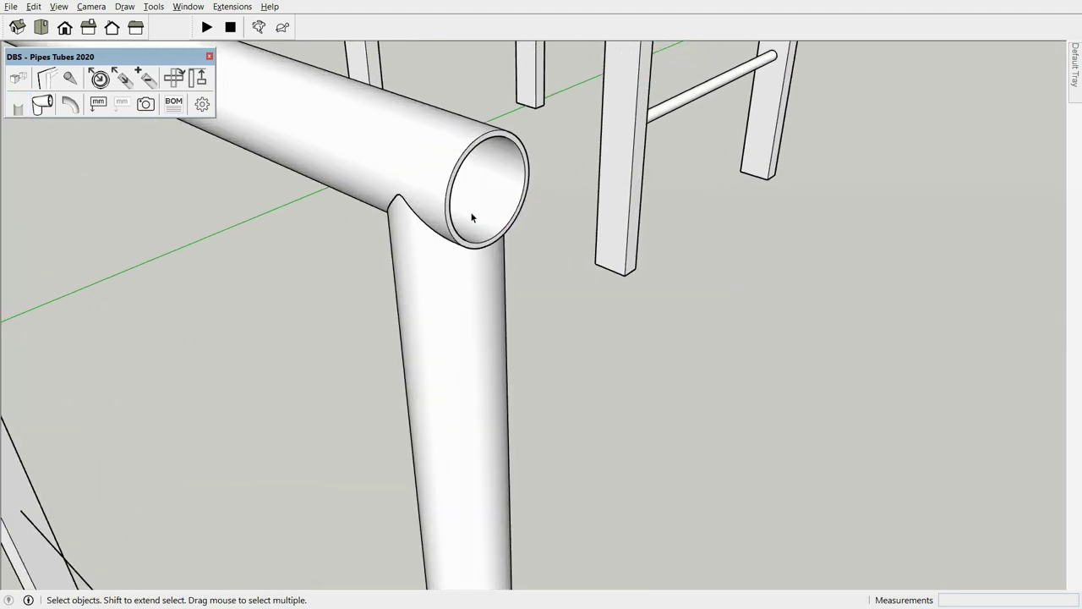
{"action": "middle_click_drag", "start_coordinate": [471, 217], "coordinate": [519, 145]}
{"action": "scroll", "coordinate": [519, 144], "scroll_direction": "down", "scroll_amount": 5}
{"action": "scroll", "coordinate": [508, 186], "scroll_direction": "up", "scroll_amount": 4}
{"action": "mouse_move", "coordinate": [507, 186]}
{"action": "middle_mouse_down"}
{"action": "mouse_move", "coordinate": [540, 186]}
{"action": "mouse_move", "coordinate": [575, 358]}
{"action": "mouse_move", "coordinate": [547, 374]}
{"action": "middle_mouse_up"}
{"action": "scroll", "coordinate": [539, 186], "scroll_direction": "down", "scroll_amount": 5}
{"action": "scroll", "coordinate": [546, 375], "scroll_direction": "up", "scroll_amount": 1}
Draw 30 mm round crossbars along the lower guide lines linking posts to legs
{"action": "left_click", "coordinate": [70, 78]}
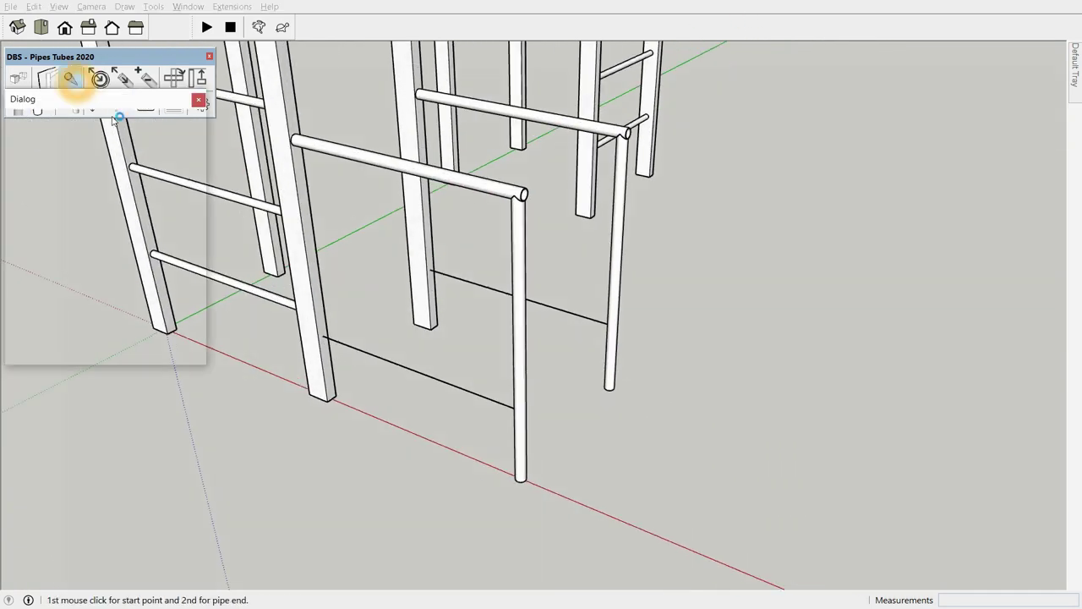
{"action": "left_click", "coordinate": [123, 188]}
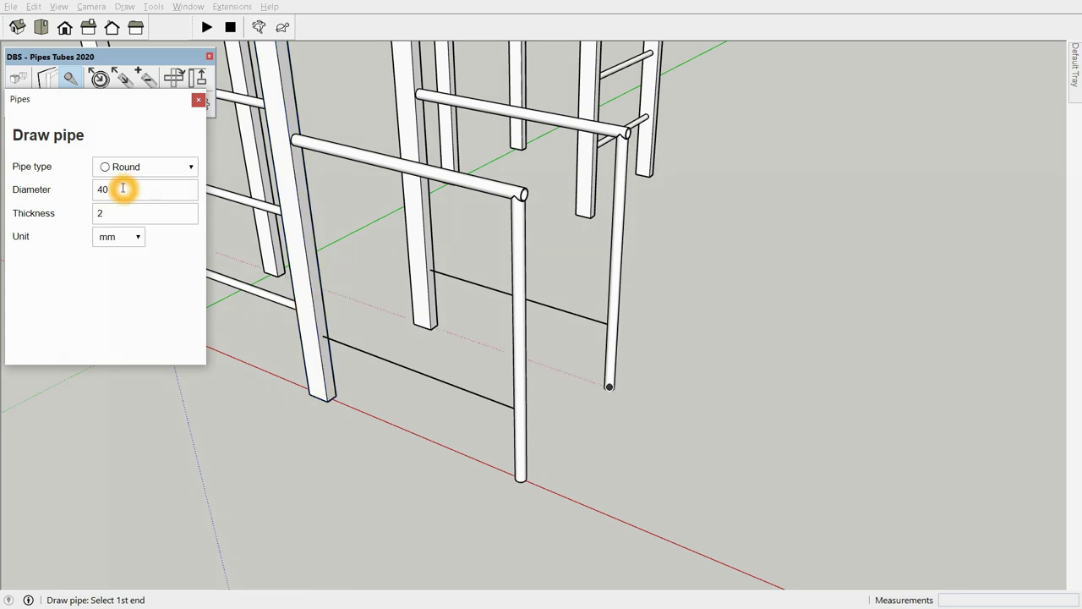
{"action": "left_click", "coordinate": [347, 349]}
{"action": "key", "text": "space"}
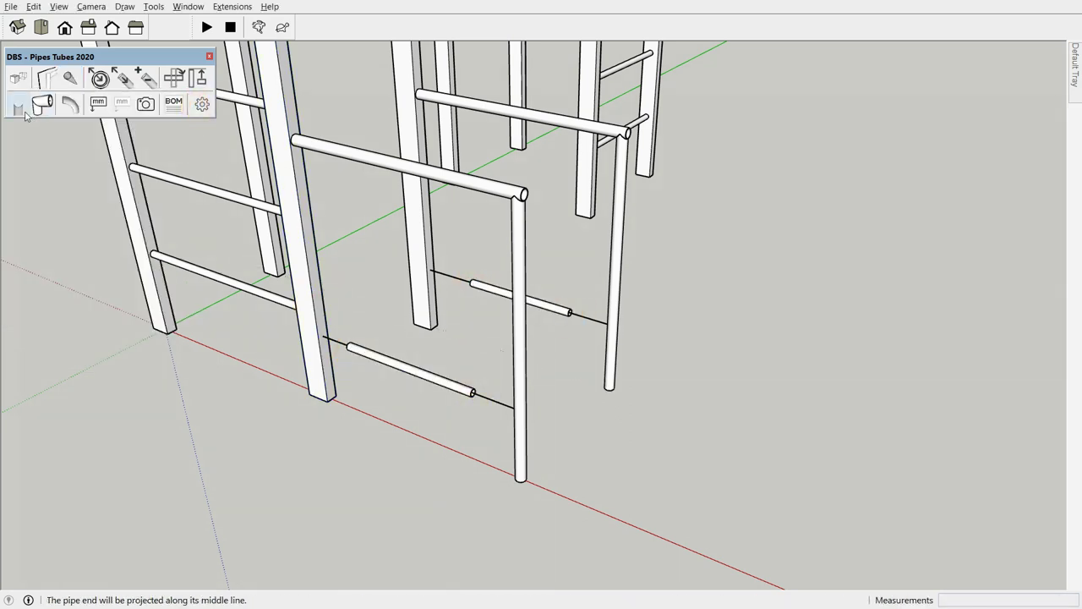
{"action": "scroll", "coordinate": [541, 415], "scroll_direction": "up", "scroll_amount": 3}
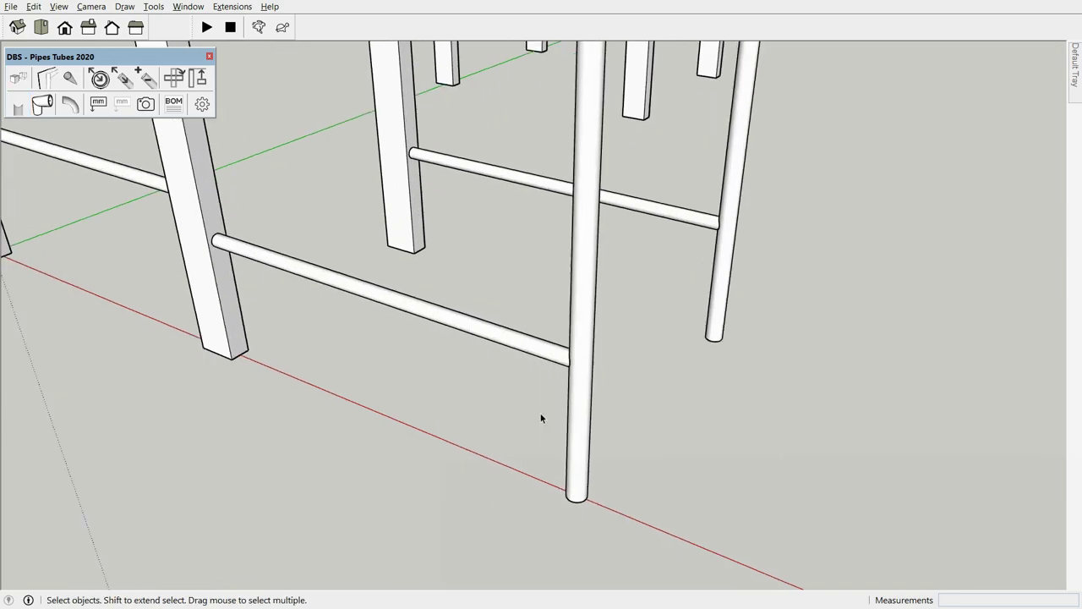
{"action": "scroll", "coordinate": [571, 362], "scroll_direction": "up", "scroll_amount": 3}
{"action": "scroll", "coordinate": [683, 326], "scroll_direction": "up", "scroll_amount": 3}
{"action": "scroll", "coordinate": [597, 350], "scroll_direction": "up", "scroll_amount": 3}
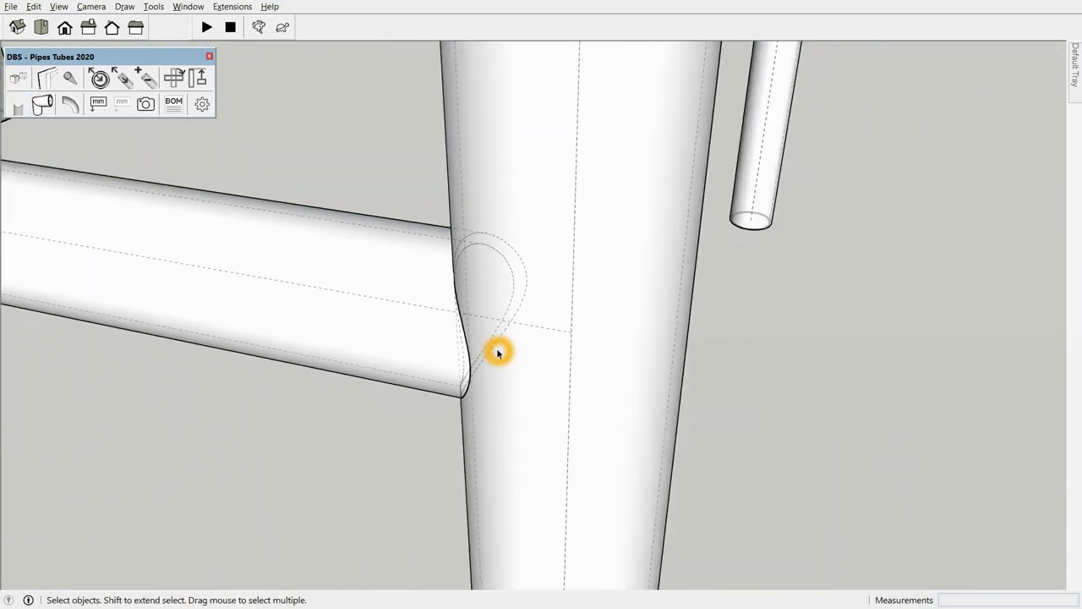
{"action": "scroll", "coordinate": [496, 350], "scroll_direction": "down", "scroll_amount": 10}
{"action": "mouse_move", "coordinate": [682, 314]}
{"action": "middle_mouse_down"}
{"action": "mouse_move", "coordinate": [630, 416]}
{"action": "mouse_move", "coordinate": [427, 343]}
{"action": "middle_mouse_up"}
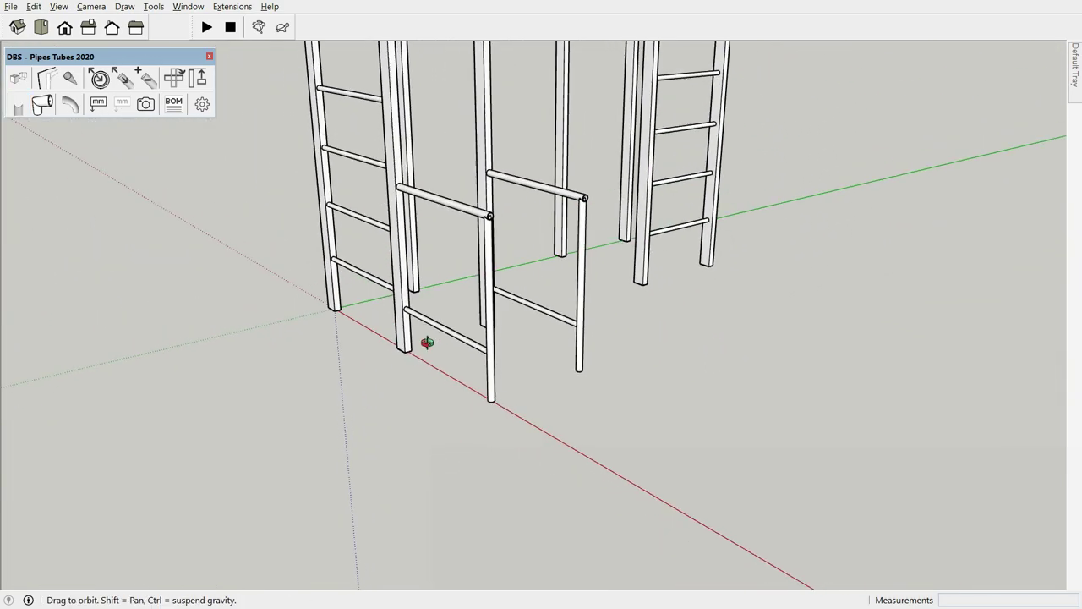
{"action": "scroll", "coordinate": [415, 473], "scroll_direction": "down", "scroll_amount": 5}
{"action": "scroll", "coordinate": [495, 258], "scroll_direction": "up", "scroll_amount": 3}
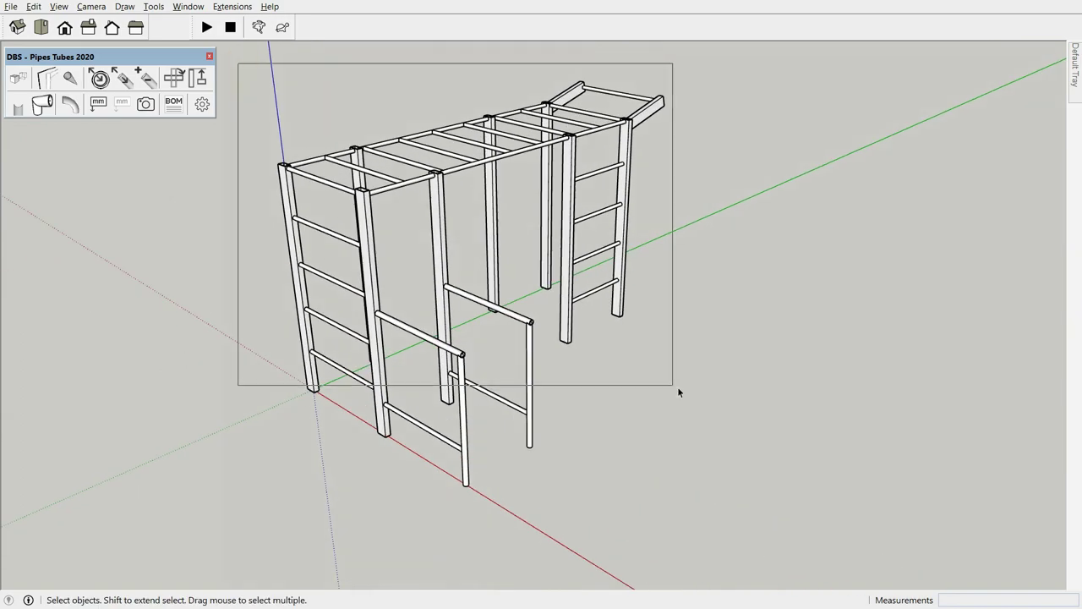
Select all, undock DBS Animate Rotation, and play then stop the turntable spin
{"action": "left_click_drag", "start_coordinate": [679, 392], "coordinate": [679, 392]}
{"action": "left_click_drag", "start_coordinate": [188, 27], "coordinate": [280, 47]}
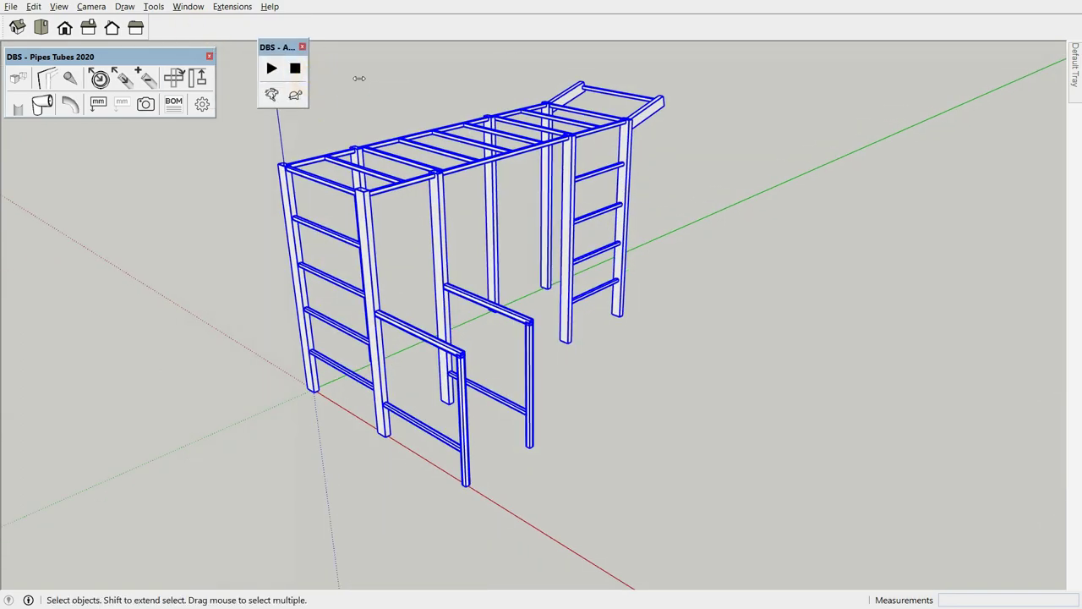
{"action": "left_click_drag", "start_coordinate": [359, 78], "coordinate": [343, 53]}
{"action": "left_click", "coordinate": [256, 78]}
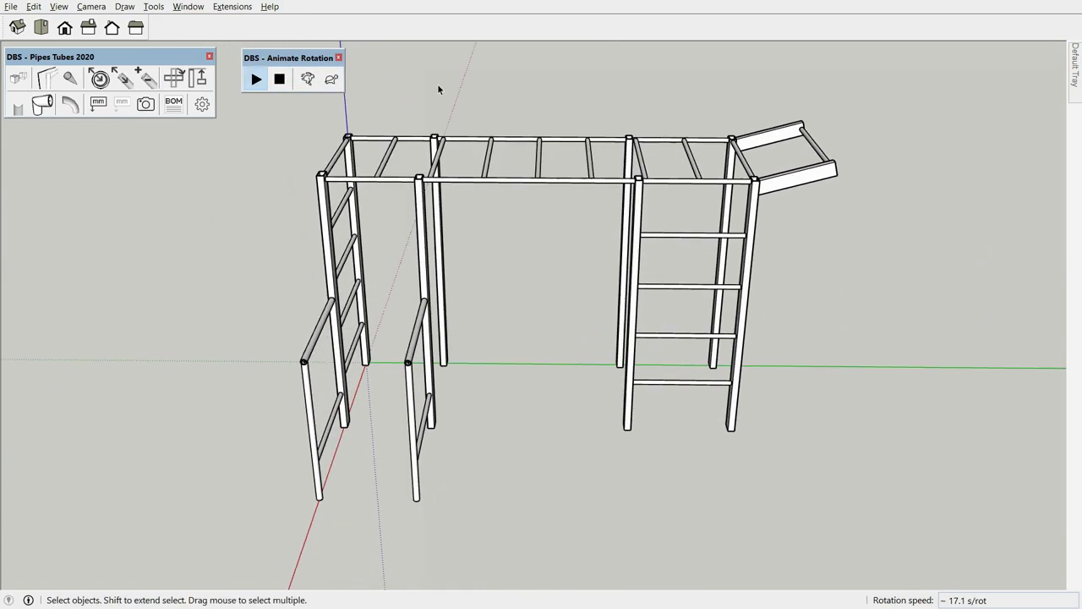
{"action": "left_click", "coordinate": [438, 88]}
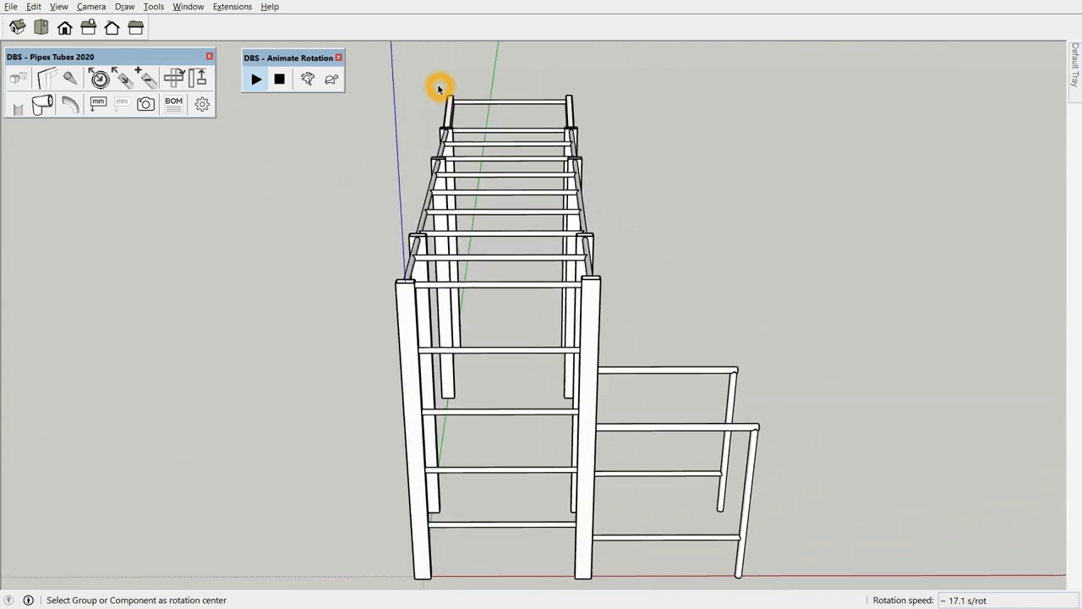
{"action": "left_click", "coordinate": [279, 78]}
Orbit slightly and reselect the whole climbing frame
{"action": "mouse_move", "coordinate": [770, 287]}
{"action": "middle_mouse_down"}
{"action": "mouse_move", "coordinate": [590, 263]}
{"action": "mouse_move", "coordinate": [544, 234]}
{"action": "middle_mouse_up"}
{"action": "middle_click_drag", "start_coordinate": [587, 344], "coordinate": [535, 343]}
{"action": "left_click_drag", "start_coordinate": [262, 108], "coordinate": [872, 567]}
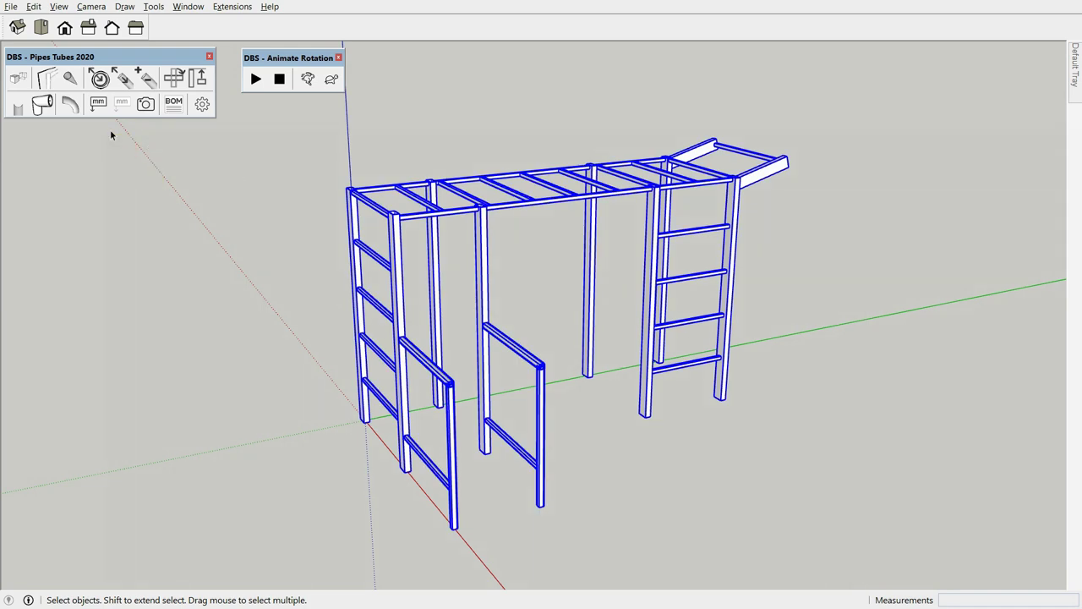
Add mm length labels to every pipe and move the Pipe#33 and Pipe#29 labels
{"action": "left_click", "coordinate": [98, 102]}
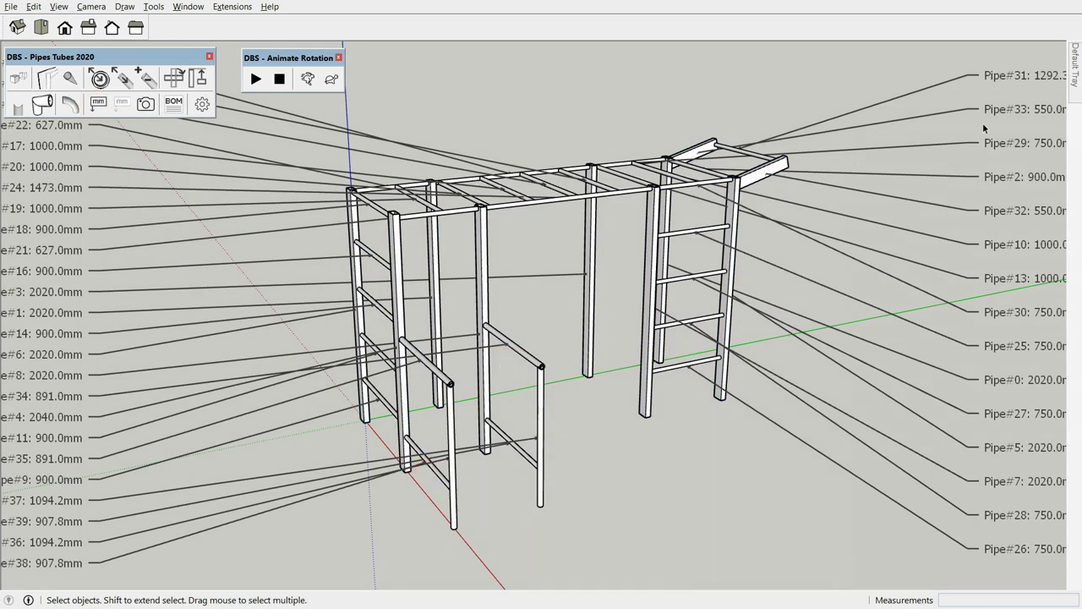
{"action": "left_click", "coordinate": [153, 6]}
{"action": "left_click", "coordinate": [187, 245]}
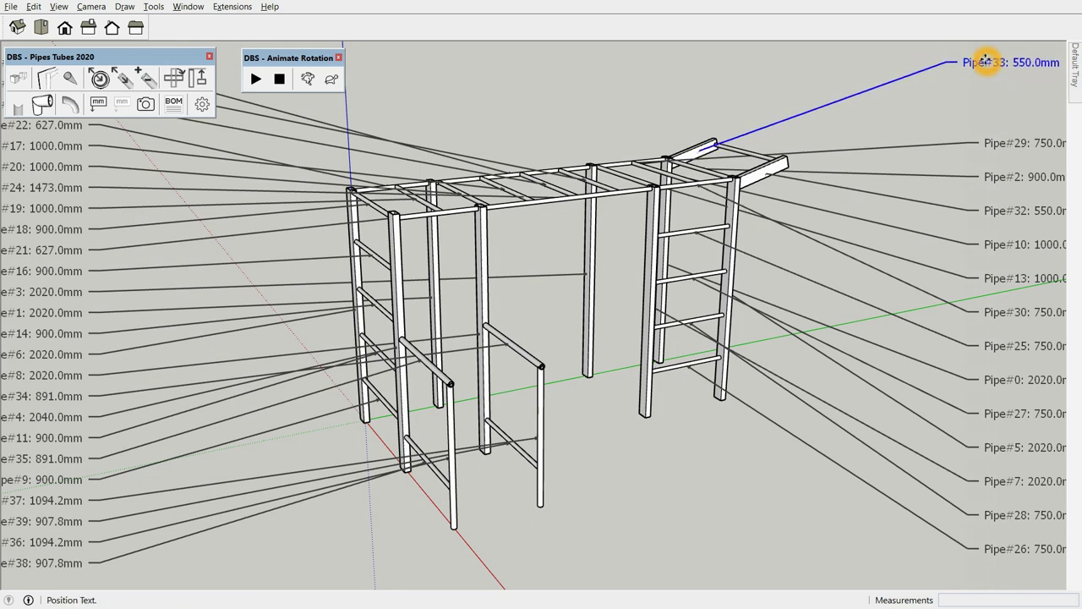
{"action": "left_click", "coordinate": [1012, 144]}
{"action": "left_click", "coordinate": [712, 66]}
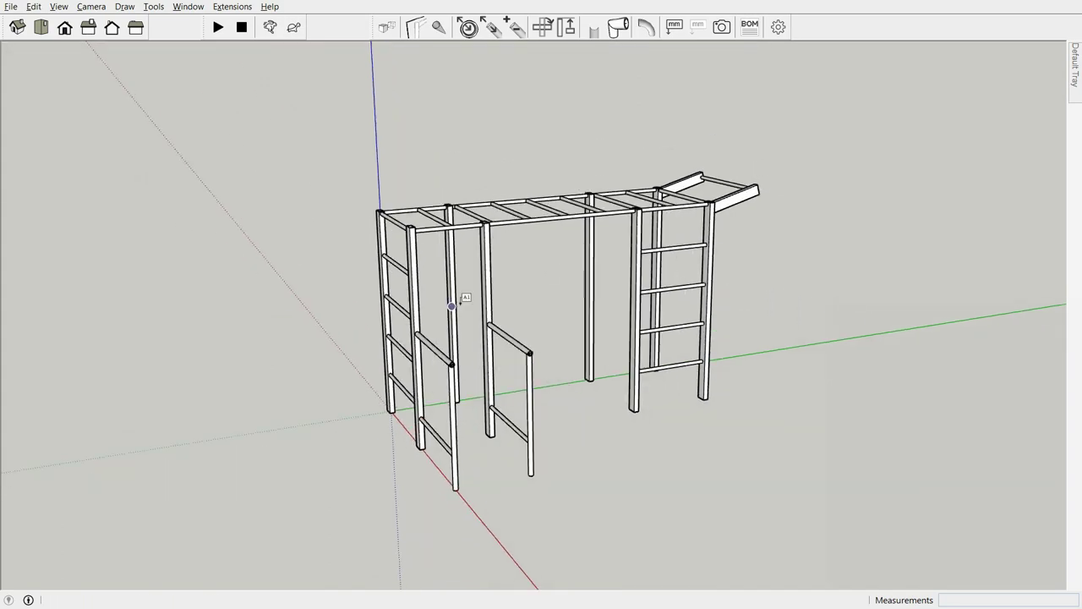
Select the six pipes of both gate frames and add their mm length labels
{"action": "mouse_move", "coordinate": [461, 404]}
{"action": "middle_mouse_down"}
{"action": "mouse_move", "coordinate": [355, 321]}
{"action": "mouse_move", "coordinate": [423, 358]}
{"action": "middle_mouse_up"}
{"action": "scroll", "coordinate": [343, 321], "scroll_direction": "up", "scroll_amount": 5}
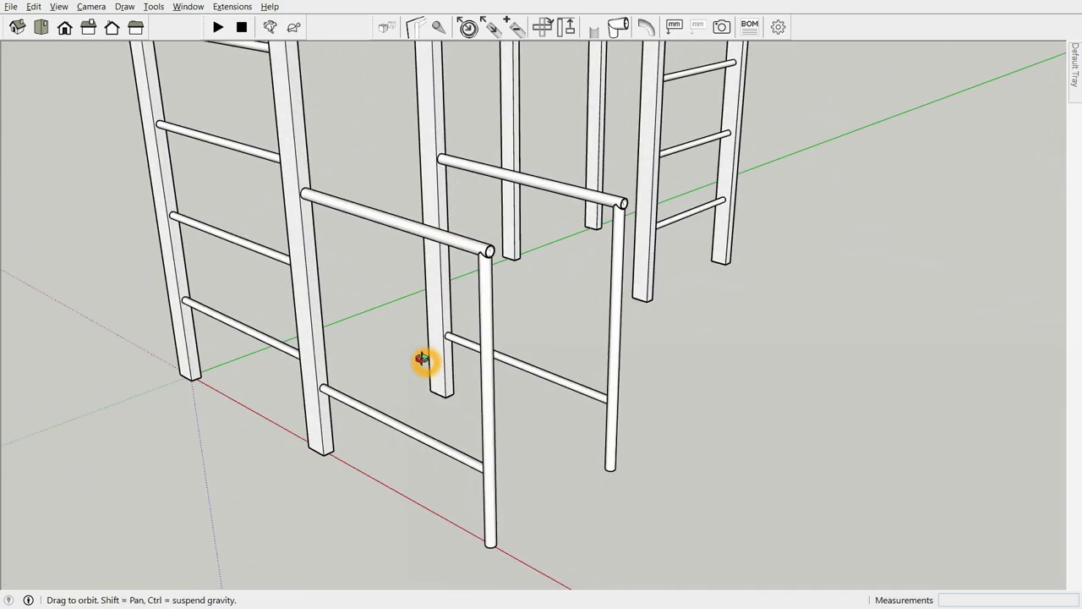
{"action": "scroll", "coordinate": [349, 294], "scroll_direction": "up", "scroll_amount": 3}
{"action": "left_click", "coordinate": [486, 227]}
{"action": "left_click", "coordinate": [531, 460], "text": "shift"}
{"action": "mouse_move", "coordinate": [531, 459]}
{"action": "middle_mouse_down"}
{"action": "mouse_move", "coordinate": [756, 322]}
{"action": "mouse_move", "coordinate": [715, 314]}
{"action": "mouse_move", "coordinate": [800, 313]}
{"action": "mouse_move", "coordinate": [637, 323]}
{"action": "mouse_move", "coordinate": [595, 395]}
{"action": "middle_mouse_up"}
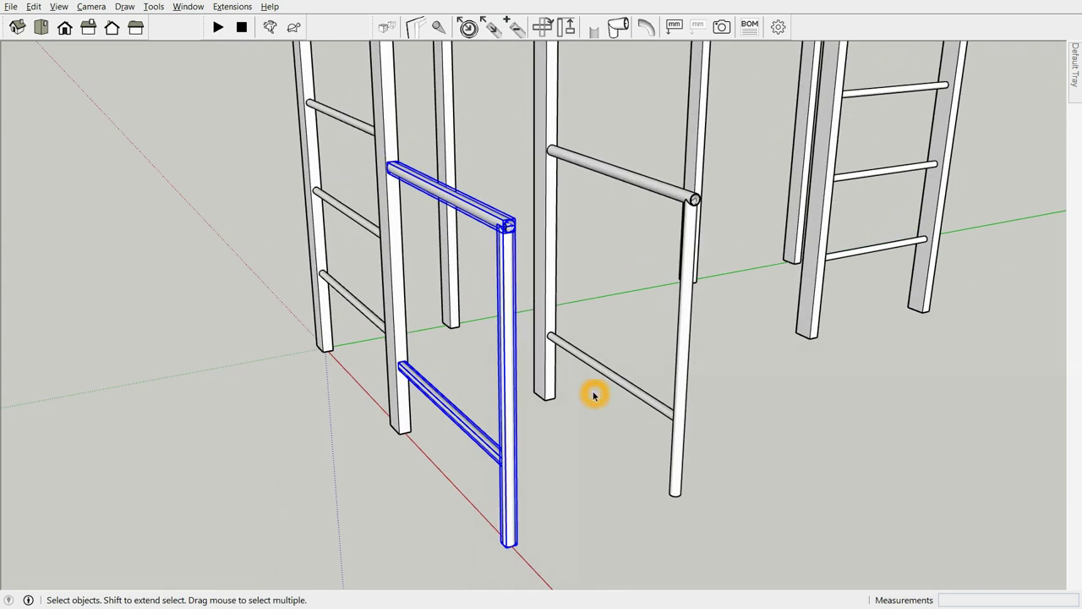
{"action": "left_click", "coordinate": [686, 295], "text": "shift"}
{"action": "mouse_move", "coordinate": [686, 295]}
{"action": "middle_mouse_down"}
{"action": "mouse_move", "coordinate": [681, 394]}
{"action": "mouse_move", "coordinate": [674, 26]}
{"action": "middle_mouse_up"}
{"action": "left_click", "coordinate": [674, 27]}
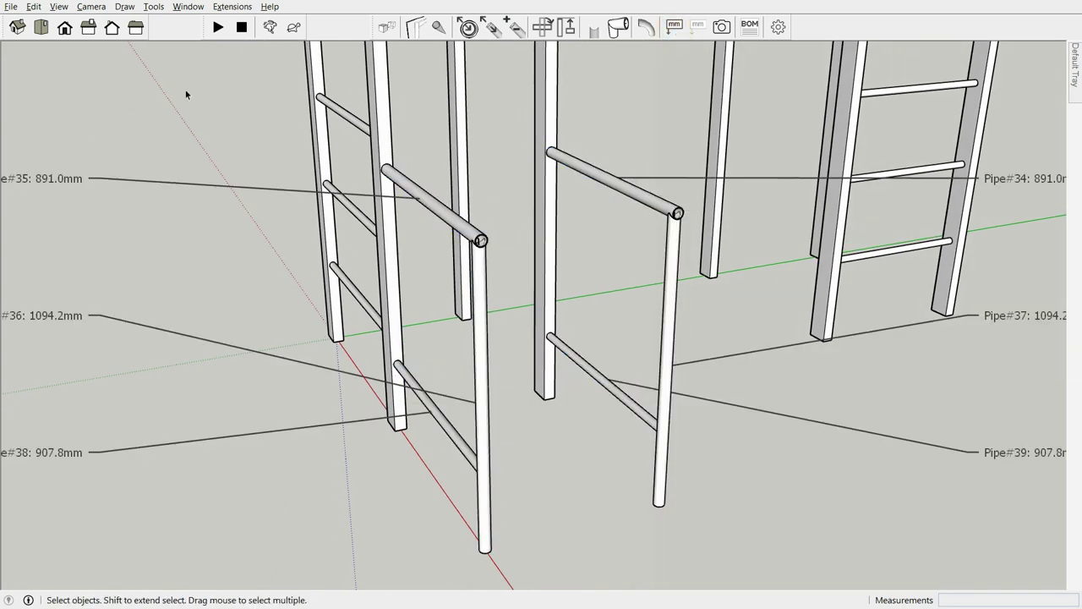
Reposition the Pipe#35, Pipe#36 and Pipe#38 labels with the Text tool
{"action": "left_click", "coordinate": [188, 5]}
{"action": "left_click", "coordinate": [197, 244]}
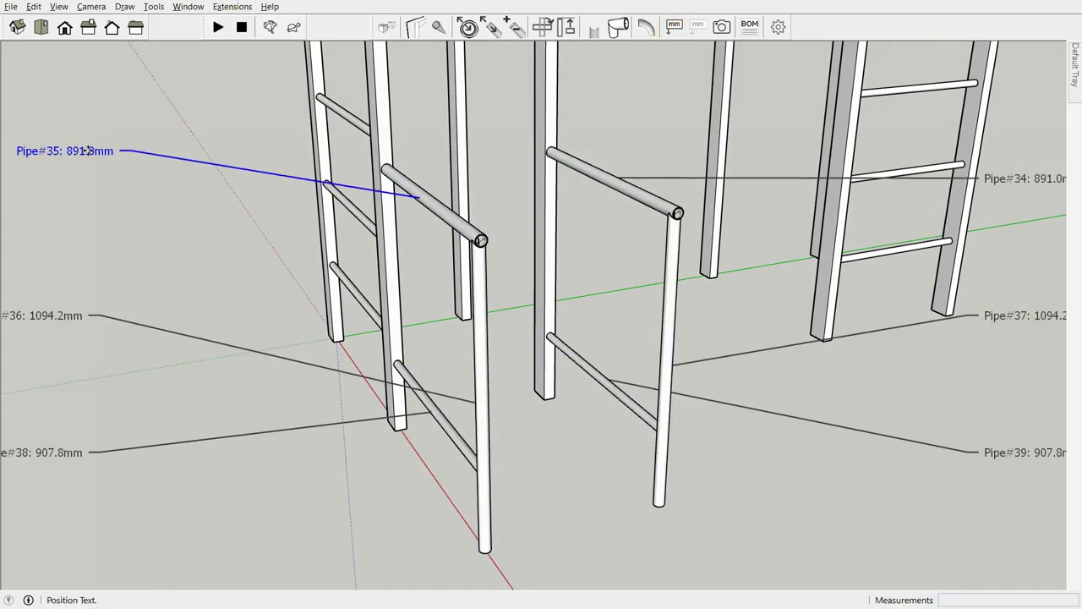
{"action": "left_click", "coordinate": [91, 273]}
{"action": "left_click", "coordinate": [70, 453]}
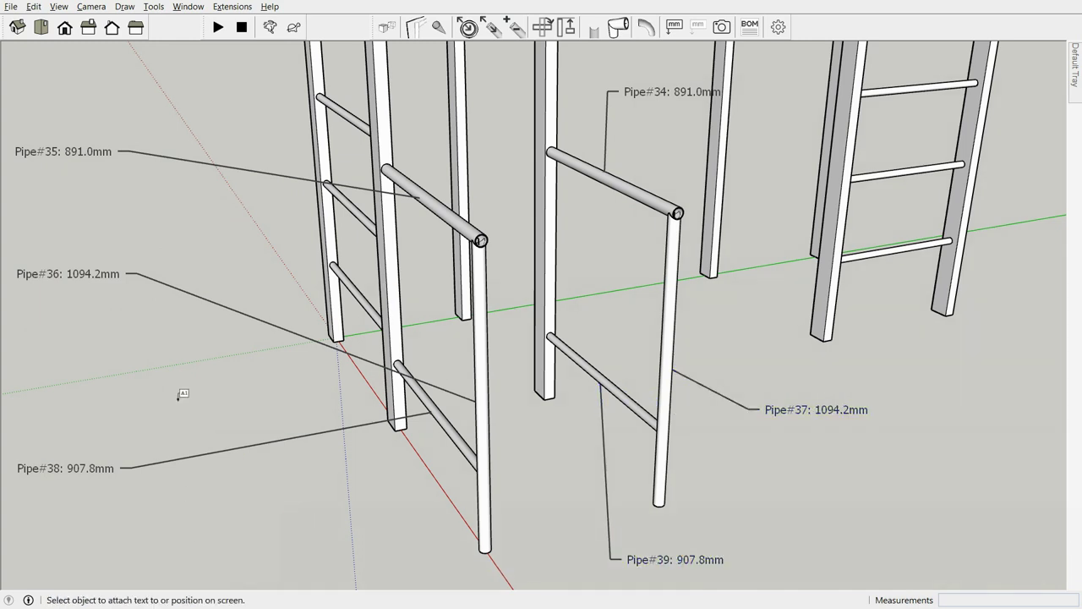
{"action": "left_click", "coordinate": [67, 273]}
{"action": "left_click", "coordinate": [66, 550]}
{"action": "left_click", "coordinate": [65, 467]}
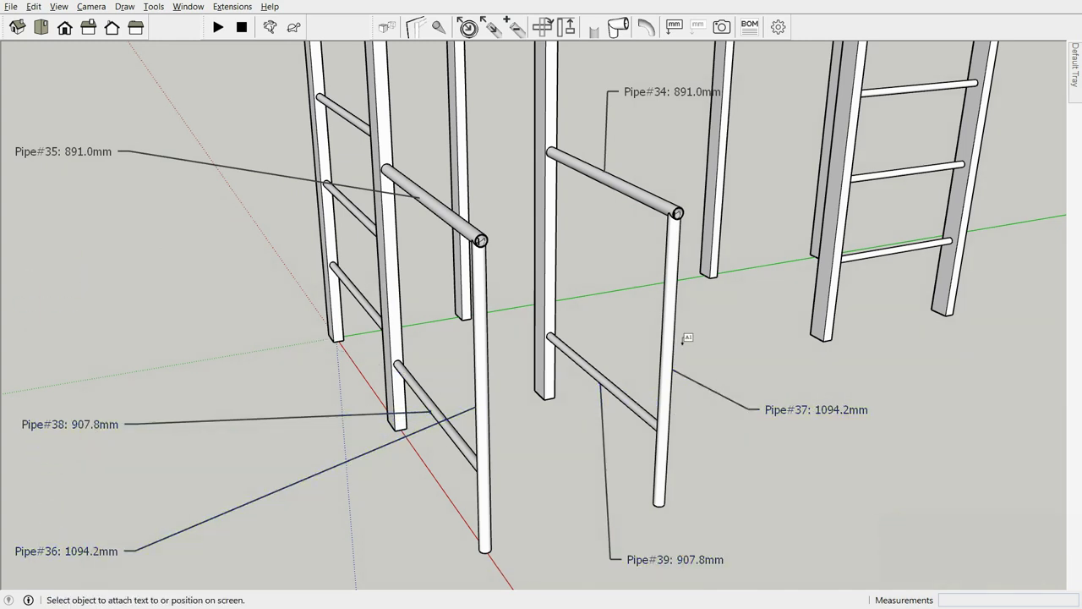
Hide all pipe length labels and orbit out to the whole frame
{"action": "left_click", "coordinate": [697, 28]}
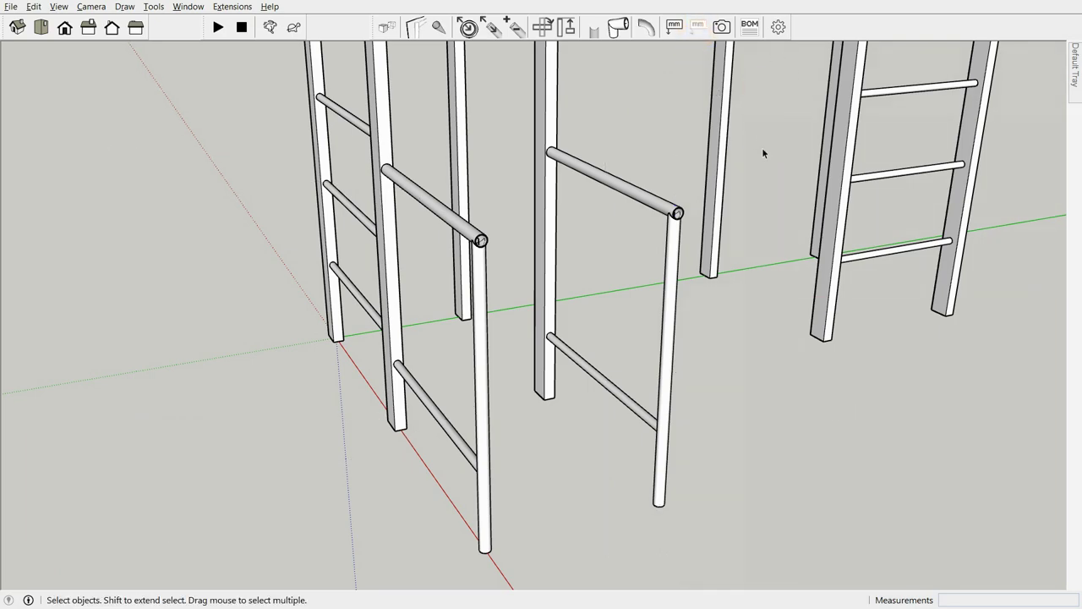
{"action": "scroll", "coordinate": [763, 153], "scroll_direction": "down", "scroll_amount": 5}
{"action": "mouse_move", "coordinate": [763, 153]}
{"action": "middle_mouse_down"}
{"action": "mouse_move", "coordinate": [405, 464]}
{"action": "mouse_move", "coordinate": [203, 464]}
{"action": "mouse_move", "coordinate": [406, 447]}
{"action": "mouse_move", "coordinate": [300, 269]}
{"action": "middle_mouse_up"}
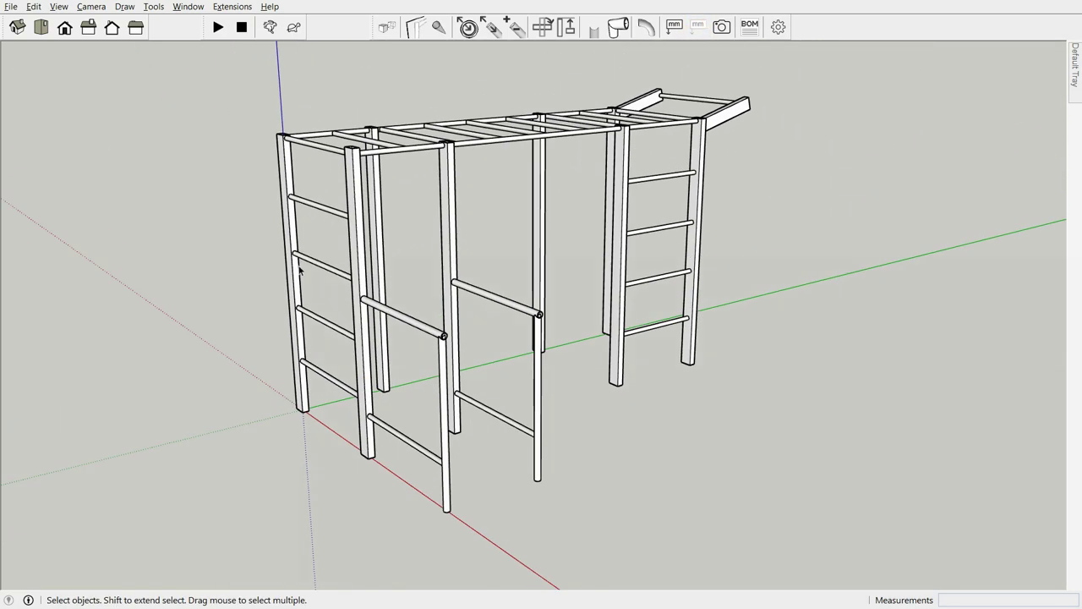
Select the left ladder post, orbit the frame and zoom out to redisplay the labels
{"action": "left_click", "coordinate": [299, 269]}
{"action": "middle_click_drag", "start_coordinate": [332, 181], "coordinate": [331, 122]}
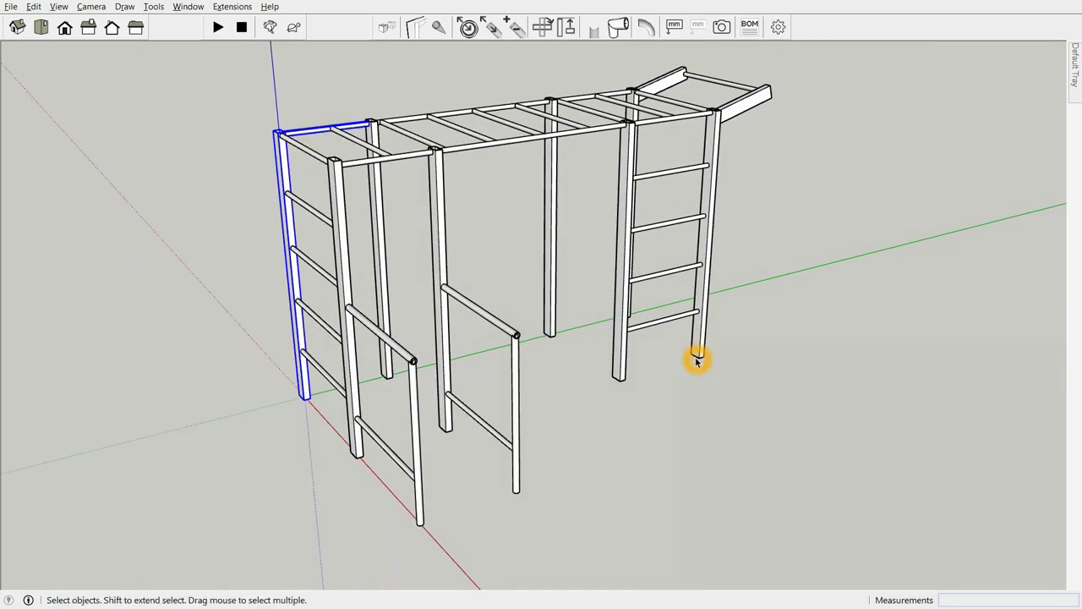
{"action": "mouse_move", "coordinate": [698, 361]}
{"action": "middle_mouse_down"}
{"action": "mouse_move", "coordinate": [719, 346]}
{"action": "mouse_move", "coordinate": [429, 358]}
{"action": "middle_mouse_up"}
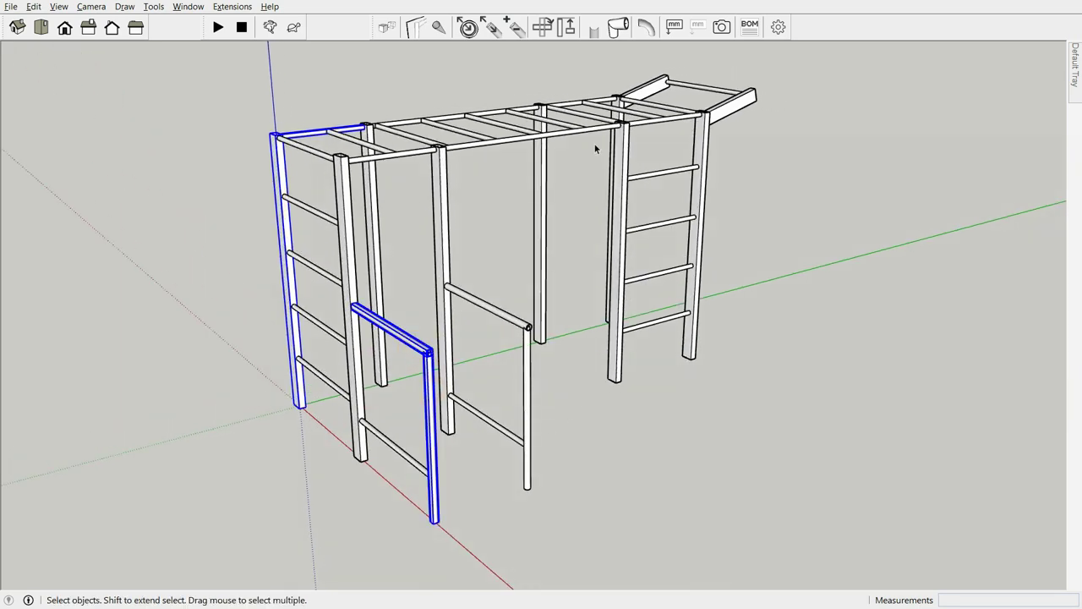
{"action": "left_click", "coordinate": [708, 95]}
{"action": "middle_click_drag", "start_coordinate": [710, 91], "coordinate": [746, 71]}
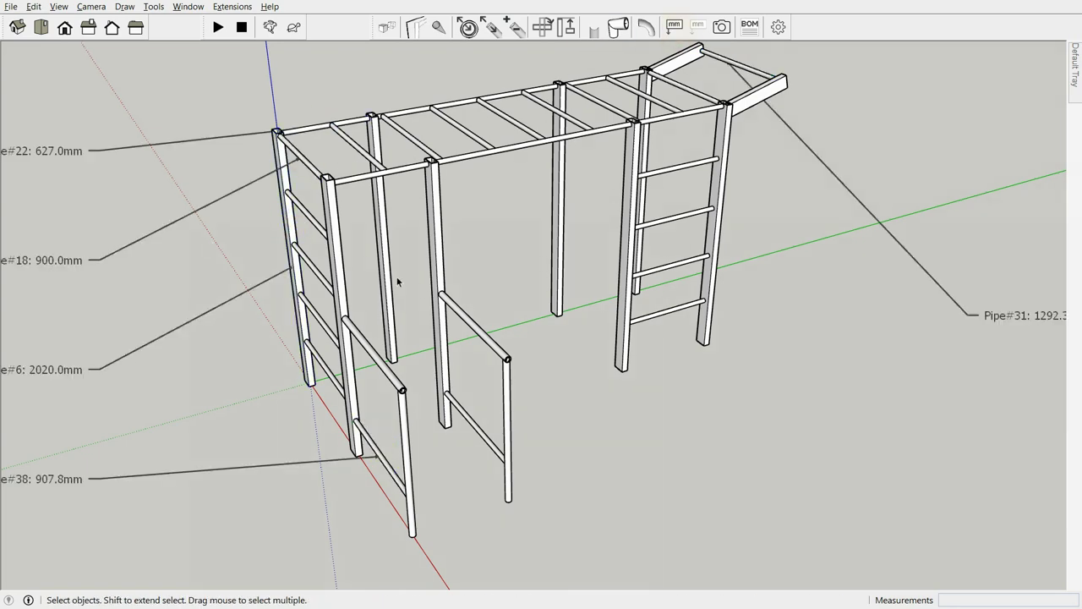
{"action": "scroll", "coordinate": [504, 284], "scroll_direction": "down", "scroll_amount": 1}
Open the Pipes report and highlight the Pipe#22 row
{"action": "left_click", "coordinate": [750, 28]}
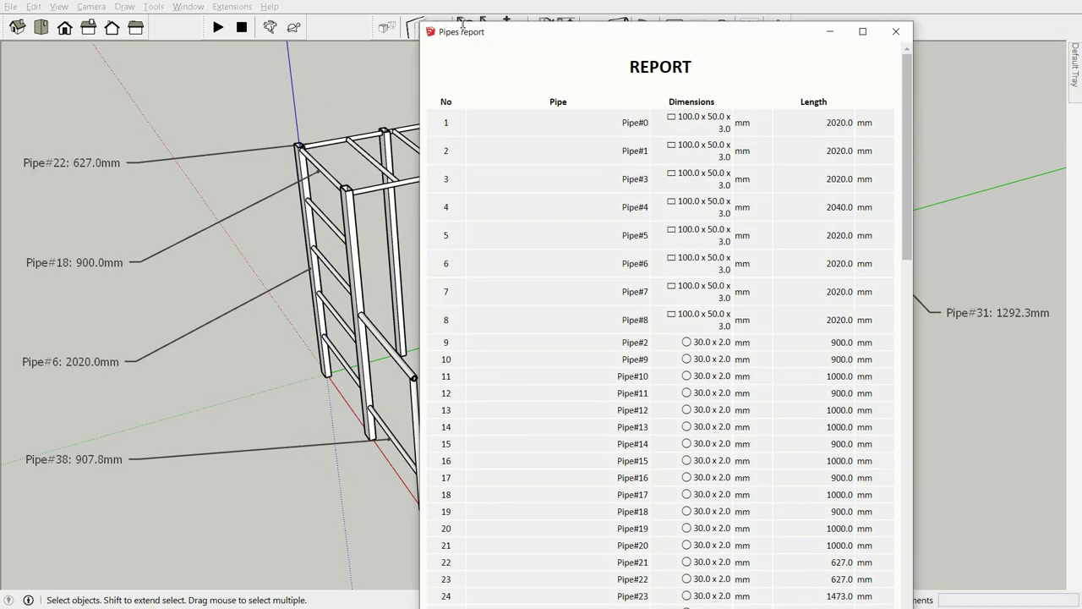
{"action": "scroll", "coordinate": [901, 350], "scroll_direction": "down", "scroll_amount": 1}
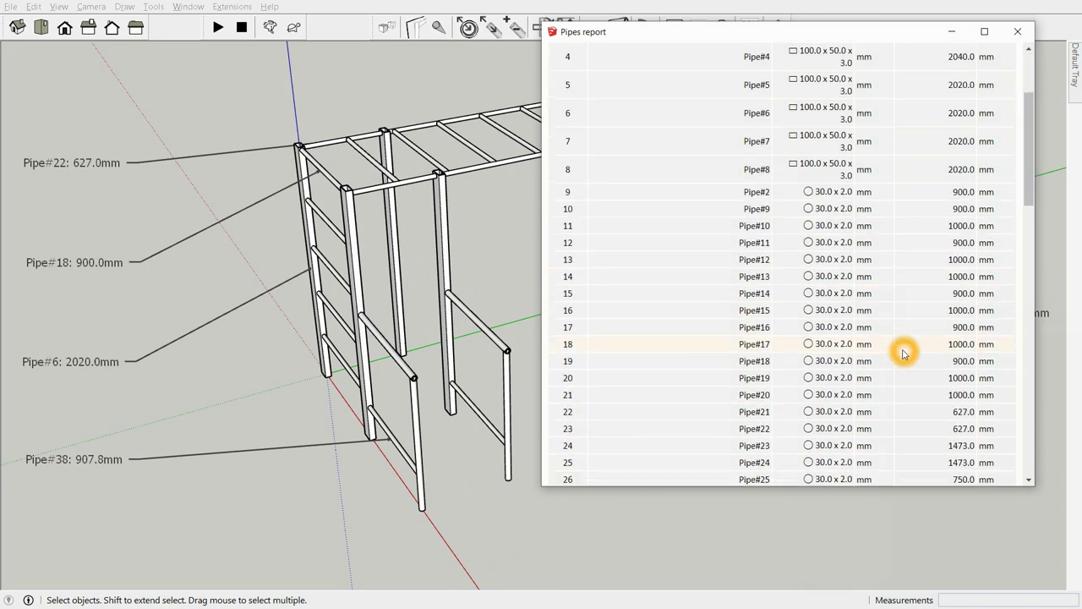
{"action": "scroll", "coordinate": [902, 350], "scroll_direction": "down", "scroll_amount": 4}
{"action": "scroll", "coordinate": [901, 355], "scroll_direction": "up", "scroll_amount": 3}
{"action": "left_click", "coordinate": [85, 166]}
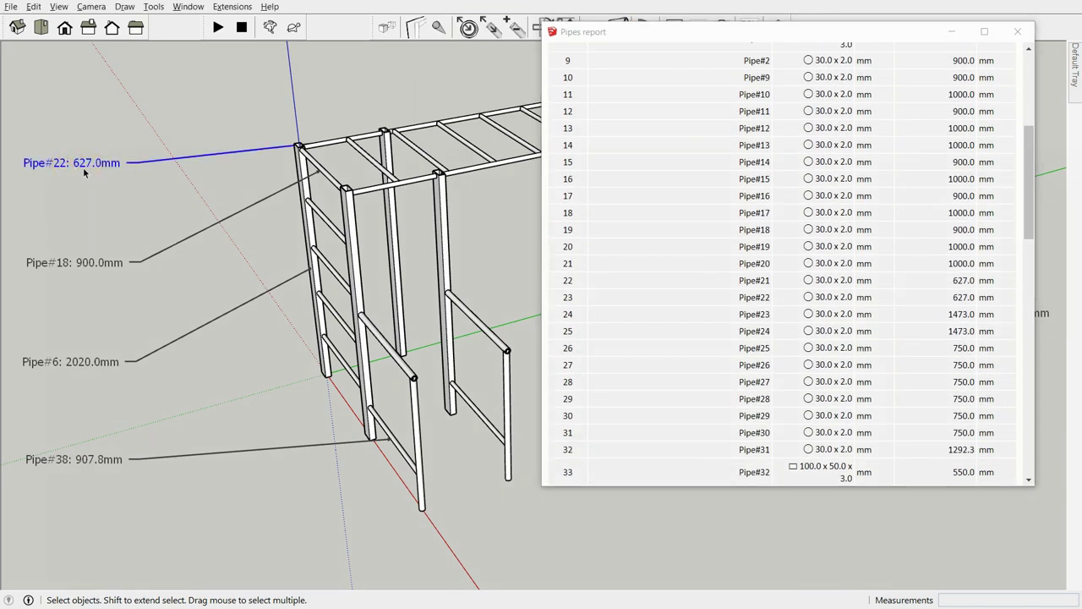
{"action": "left_click", "coordinate": [738, 302]}
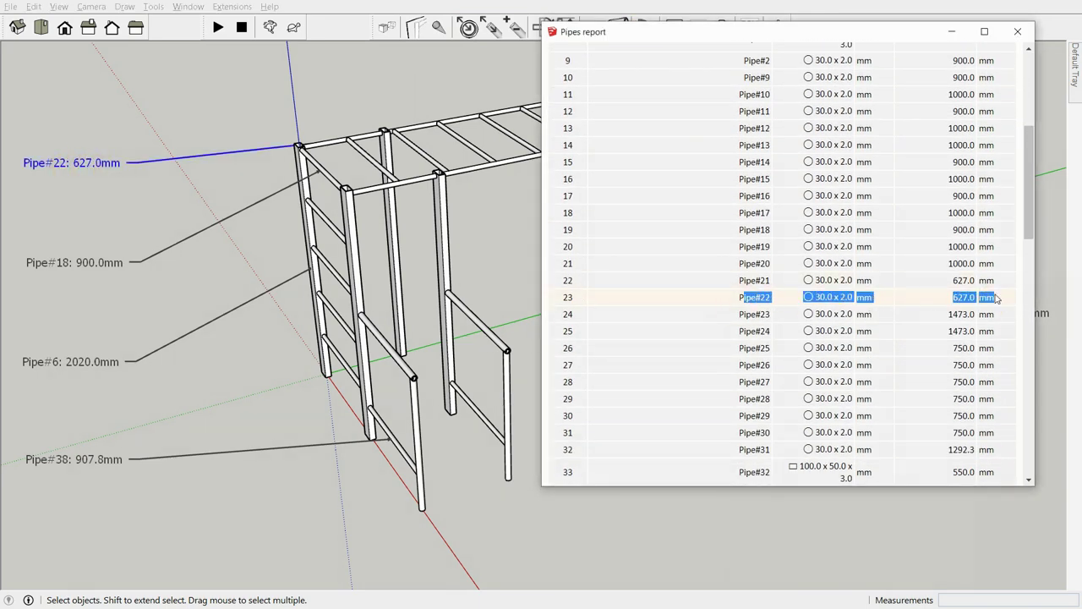
Scroll to the nesting plan and pipe bars summary for 6000 mm bars
{"action": "scroll", "coordinate": [825, 300], "scroll_direction": "down", "scroll_amount": 2}
{"action": "scroll", "coordinate": [778, 338], "scroll_direction": "down", "scroll_amount": 3}
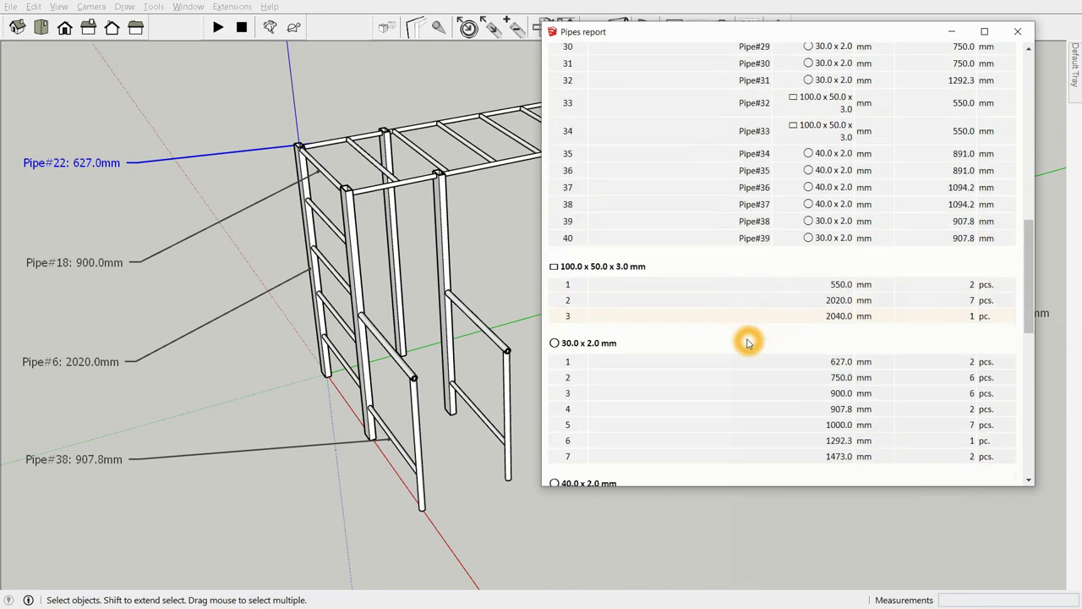
{"action": "scroll", "coordinate": [750, 338], "scroll_direction": "down", "scroll_amount": 1}
{"action": "scroll", "coordinate": [634, 270], "scroll_direction": "down", "scroll_amount": 1}
{"action": "scroll", "coordinate": [677, 362], "scroll_direction": "down", "scroll_amount": 1}
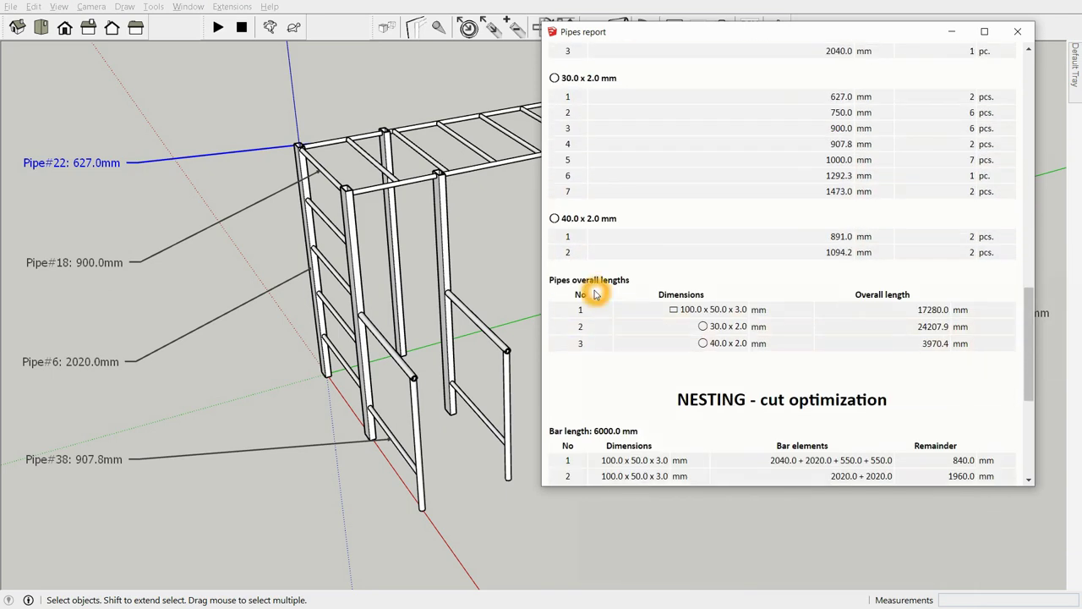
{"action": "scroll", "coordinate": [804, 352], "scroll_direction": "down", "scroll_amount": 2}
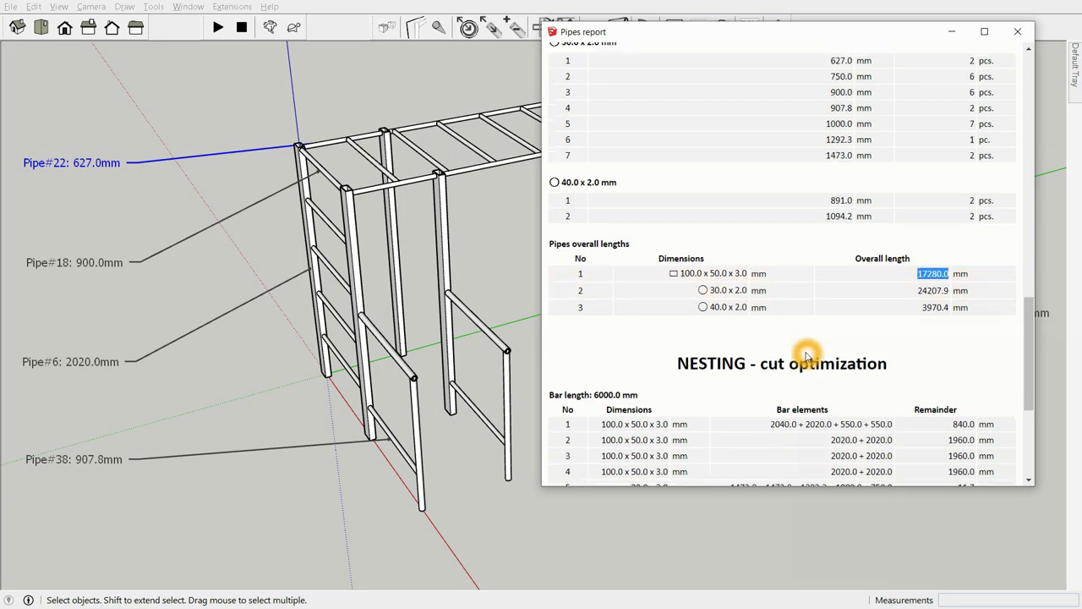
{"action": "left_click_drag", "start_coordinate": [642, 290], "coordinate": [572, 294]}
{"action": "scroll", "coordinate": [819, 378], "scroll_direction": "down", "scroll_amount": 2}
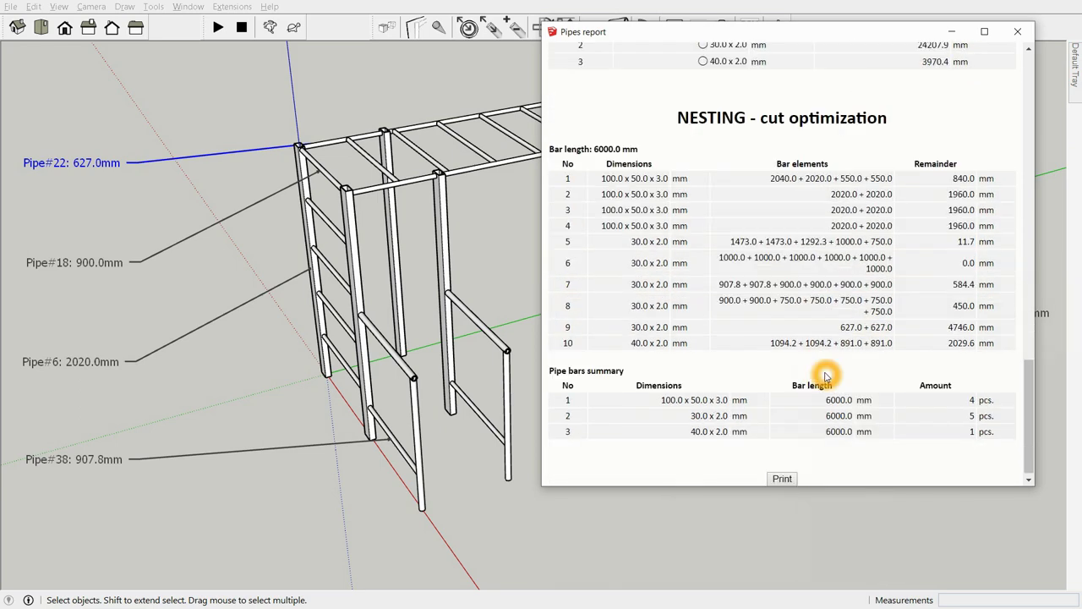
{"action": "left_click_drag", "start_coordinate": [558, 365], "coordinate": [988, 425]}
{"action": "left_click", "coordinate": [840, 393]}
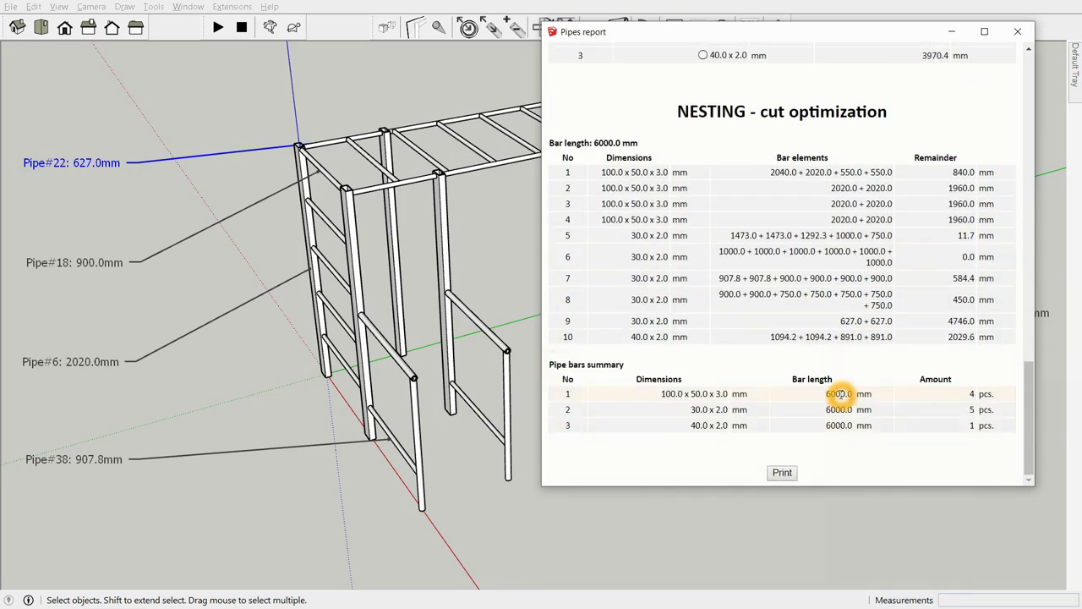